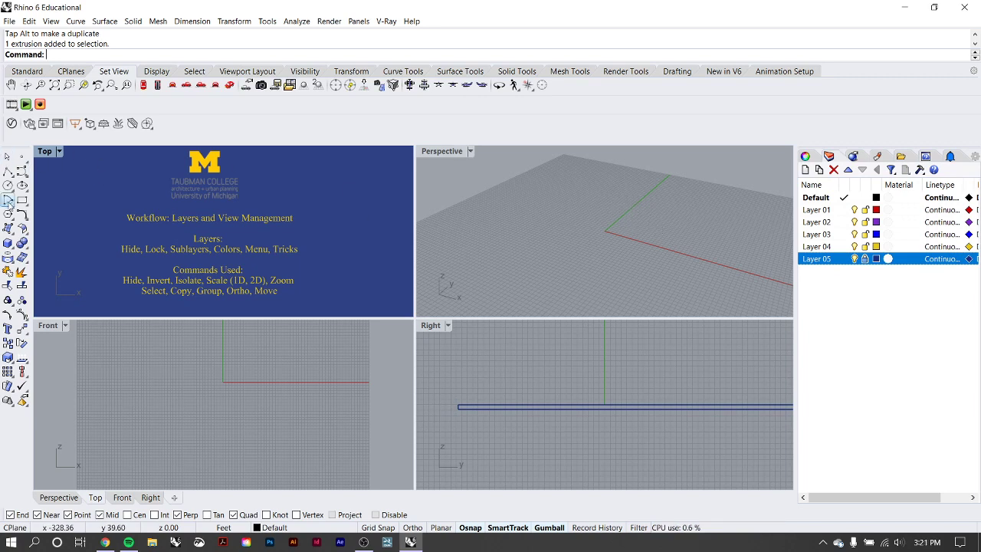
# - Make Layer 01 the current layer and draw a solid box resting on the ground plane near the origin
pyautogui.click(831, 212)
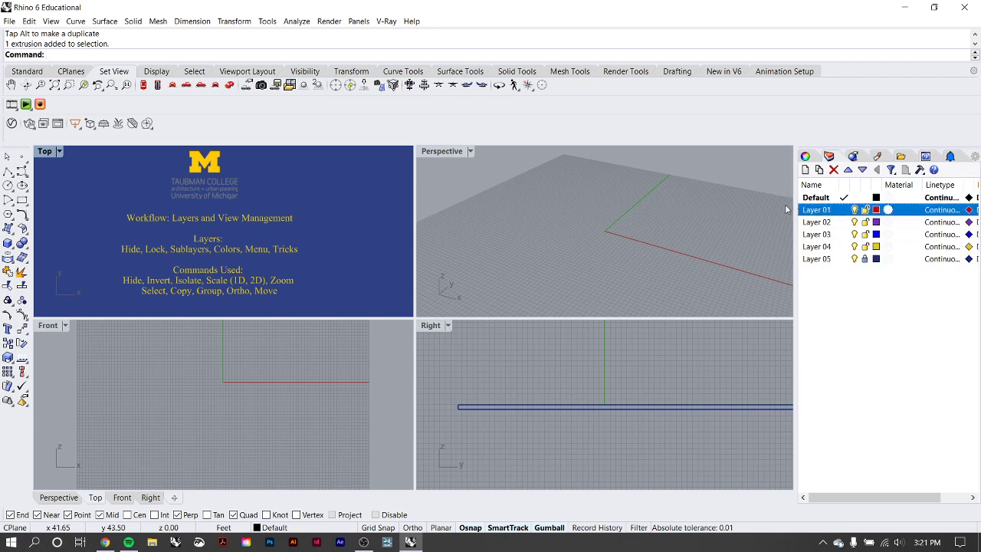
pyautogui.click(843, 210)
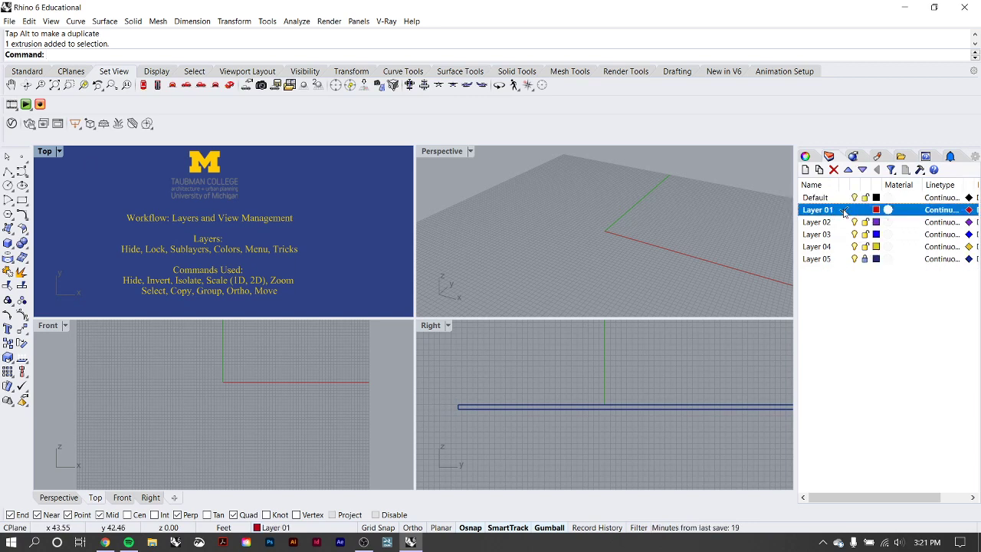
pyautogui.click(7, 243)
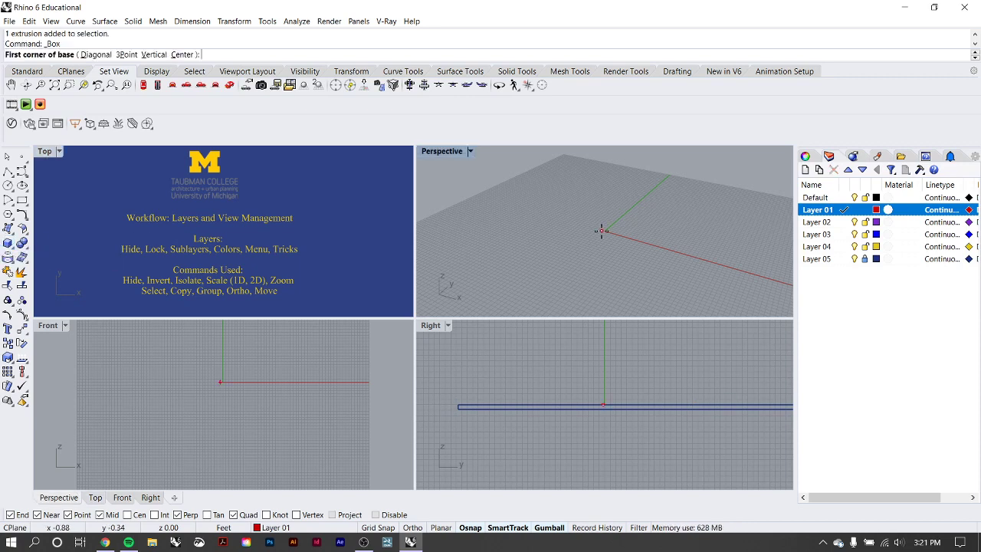
pyautogui.click(205, 344)
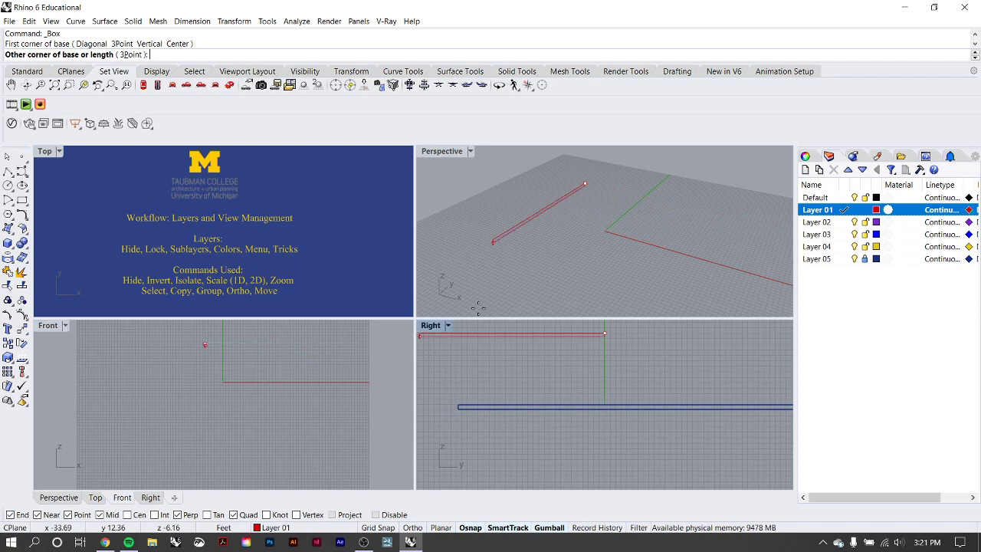
pyautogui.click(258, 381)
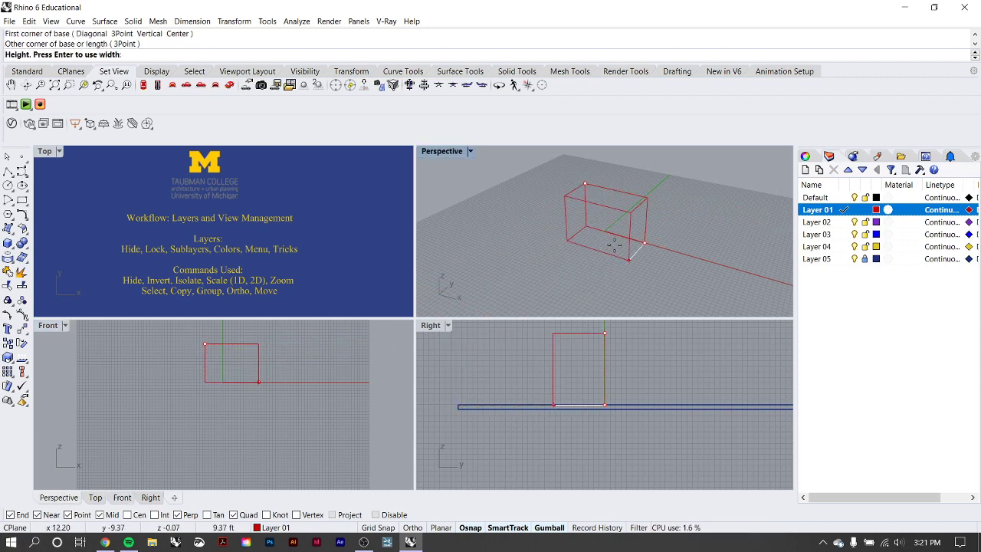
pyautogui.click(522, 360)
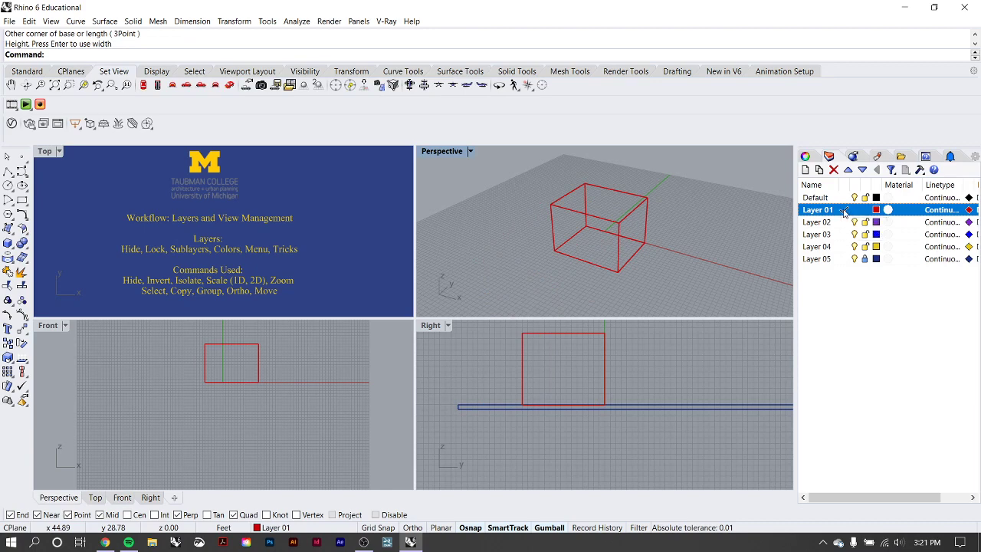
# - Set the Perspective viewport's display mode to Shaded
pyautogui.click(470, 151)
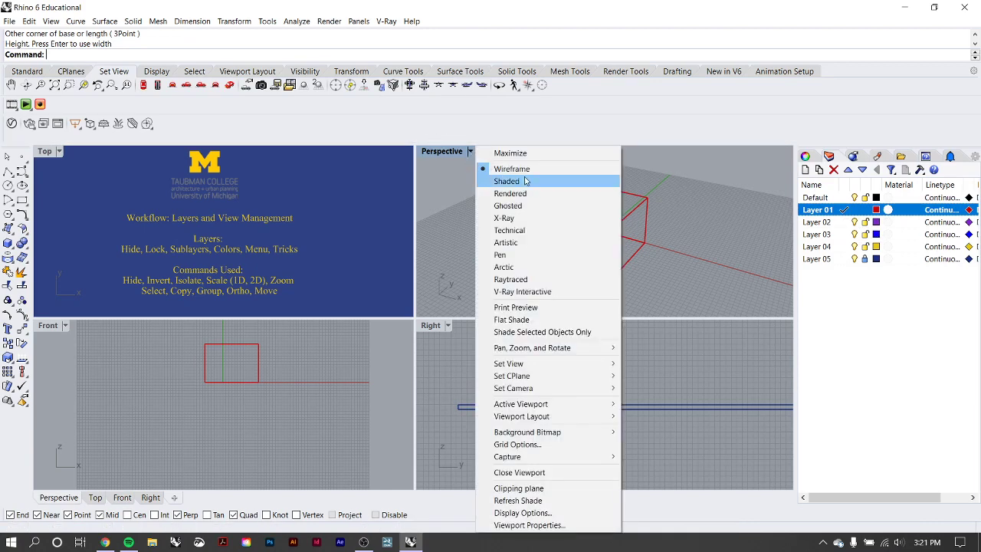
pyautogui.click(508, 182)
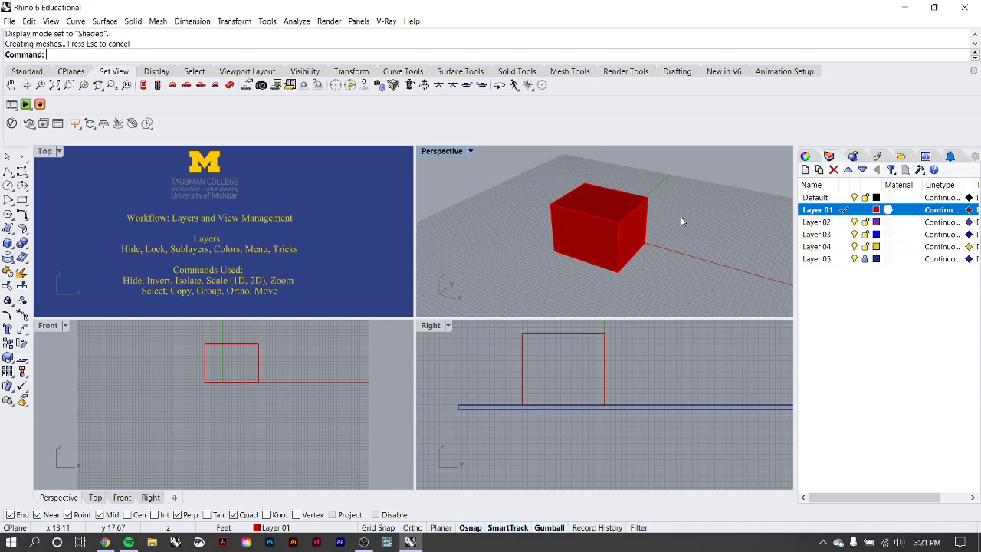
# - Make Layer 02 the current layer and draw a horizontal solid cylinder beside the box, with its circular base in the front view
pyautogui.click(844, 221)
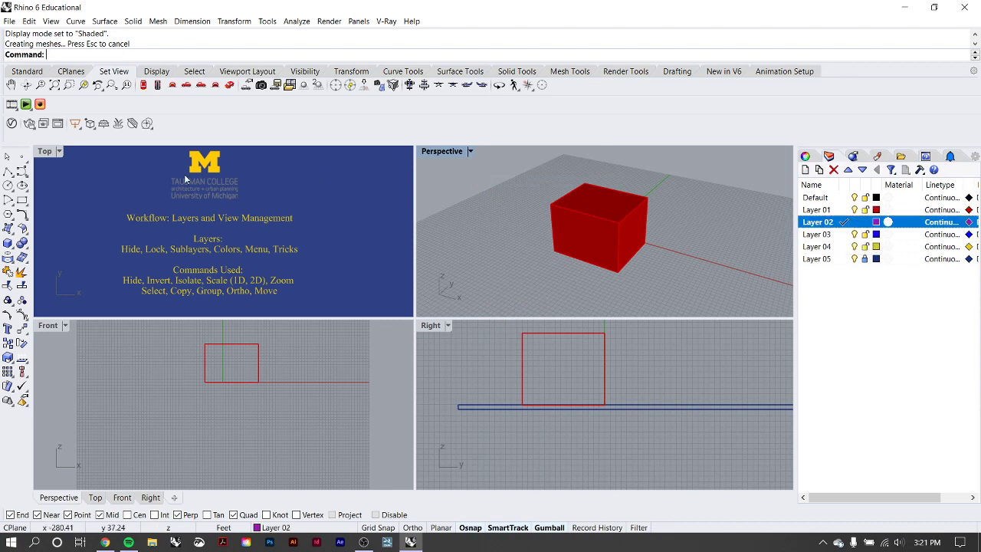
pyautogui.click(16, 246)
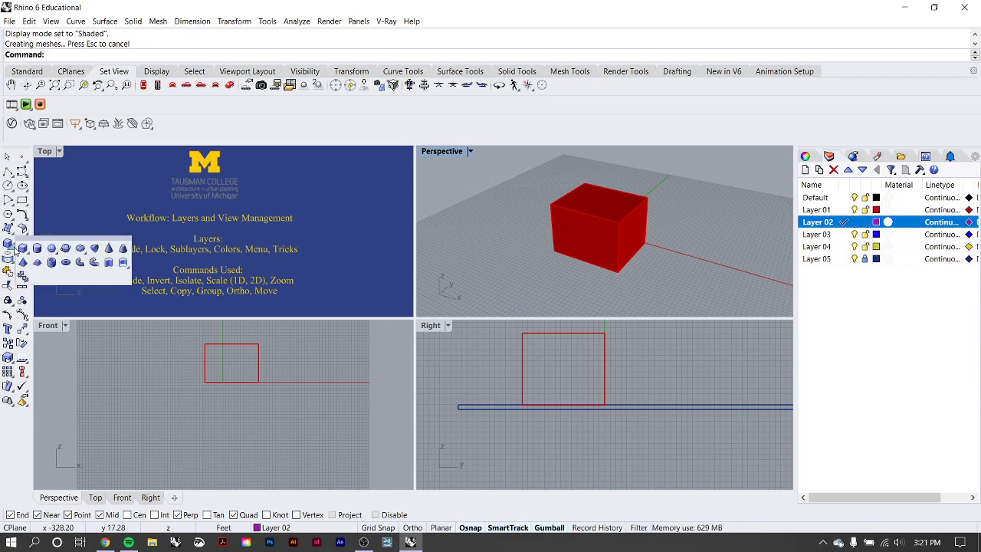
pyautogui.click(51, 248)
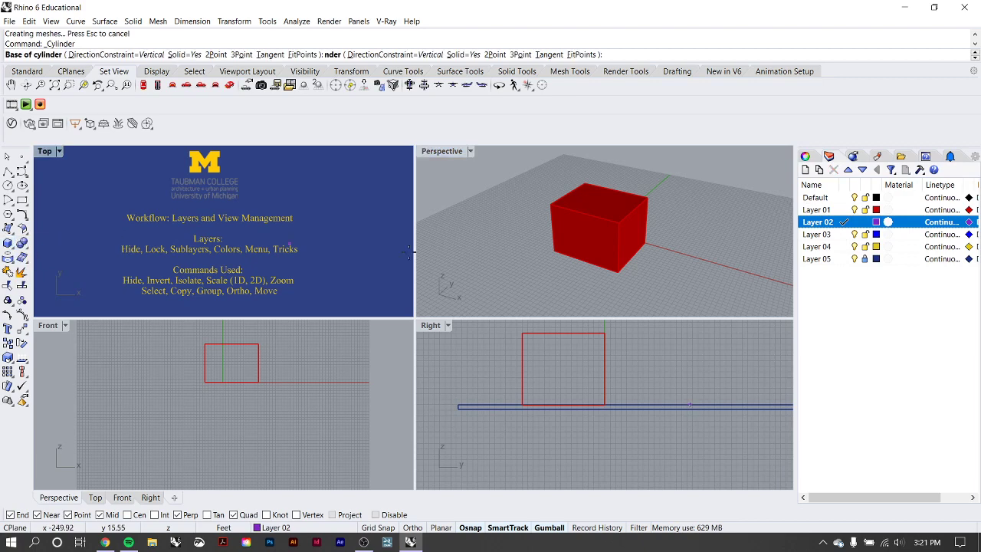
pyautogui.click(271, 373)
pyautogui.click(294, 352)
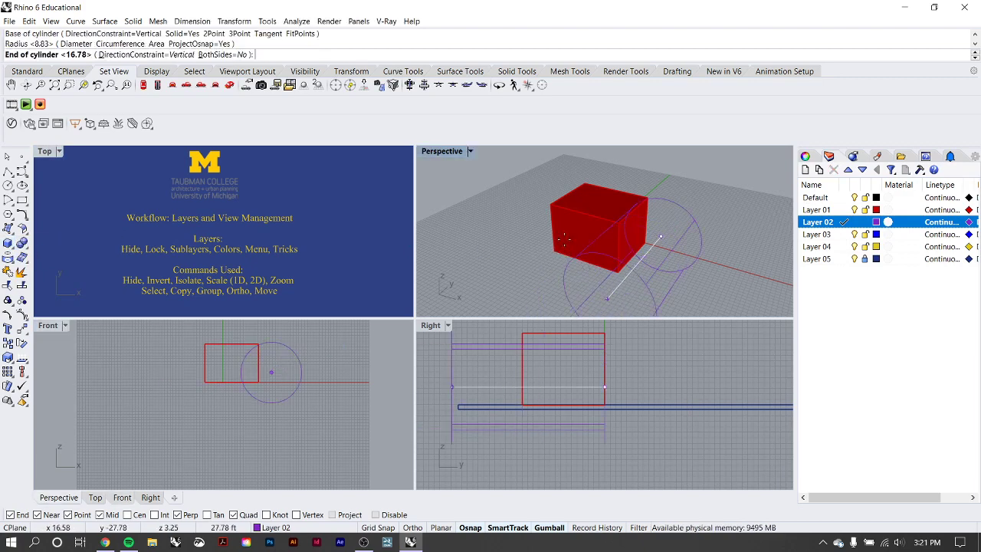
pyautogui.click(657, 234)
# - Move the cylinder a short distance along the X axis so that it overlaps the box further
pyautogui.click(656, 235)
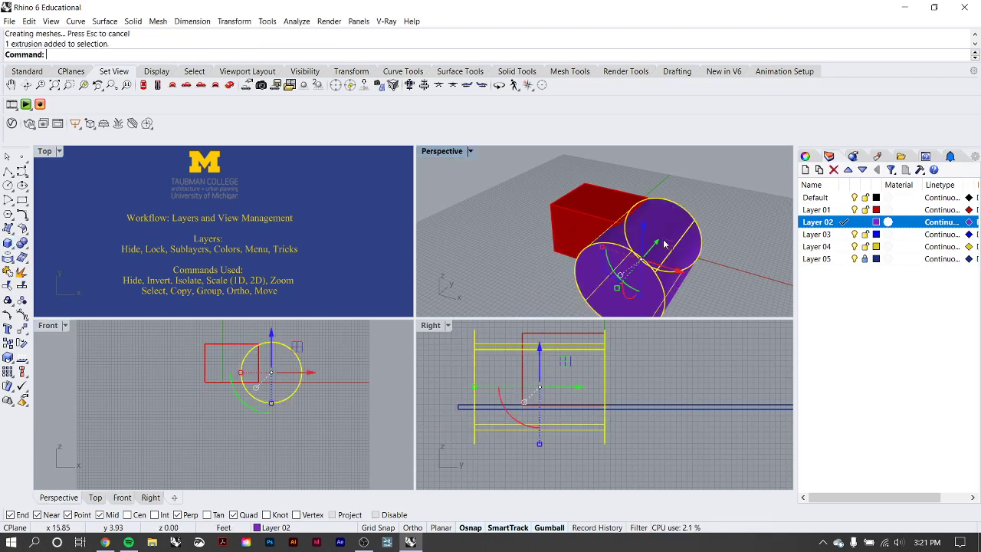
pyautogui.moveTo(674, 275); pyautogui.dragTo(663, 272)
pyautogui.click(713, 212)
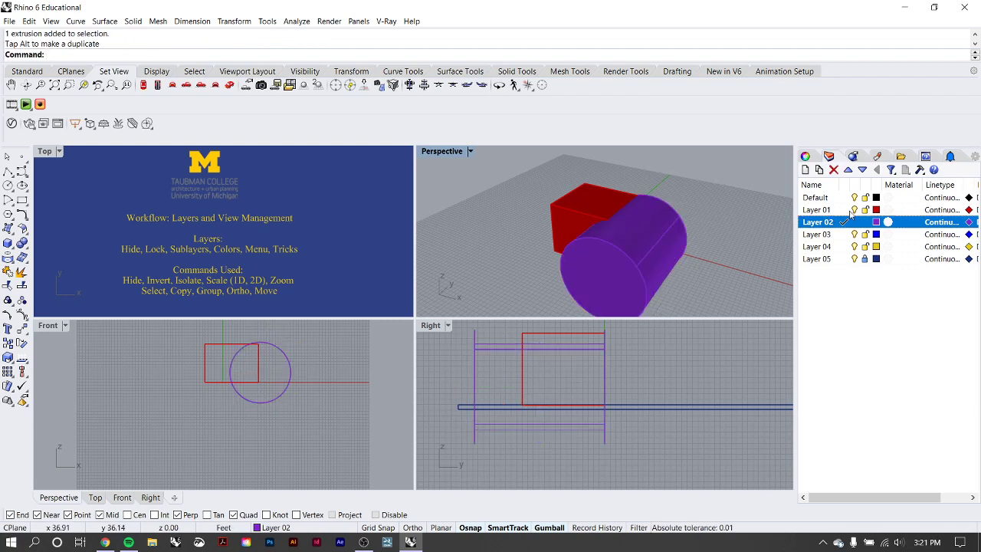
# - Rename Layer 01 to "cube" and Layer 02 to "cylinder"
pyautogui.click(824, 213)
pyautogui.click(826, 212)
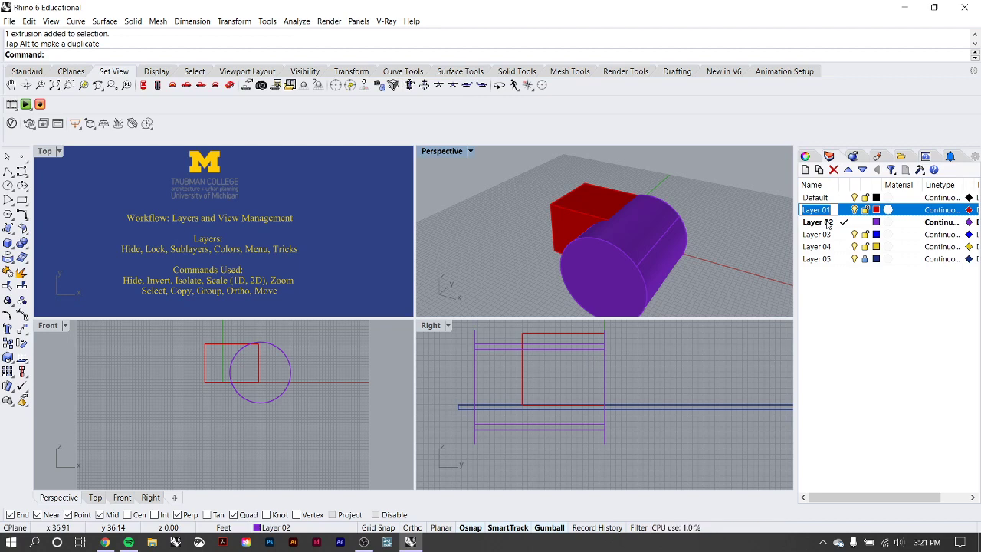
pyautogui.write('cube')
pyautogui.click(827, 225)
pyautogui.click(830, 223)
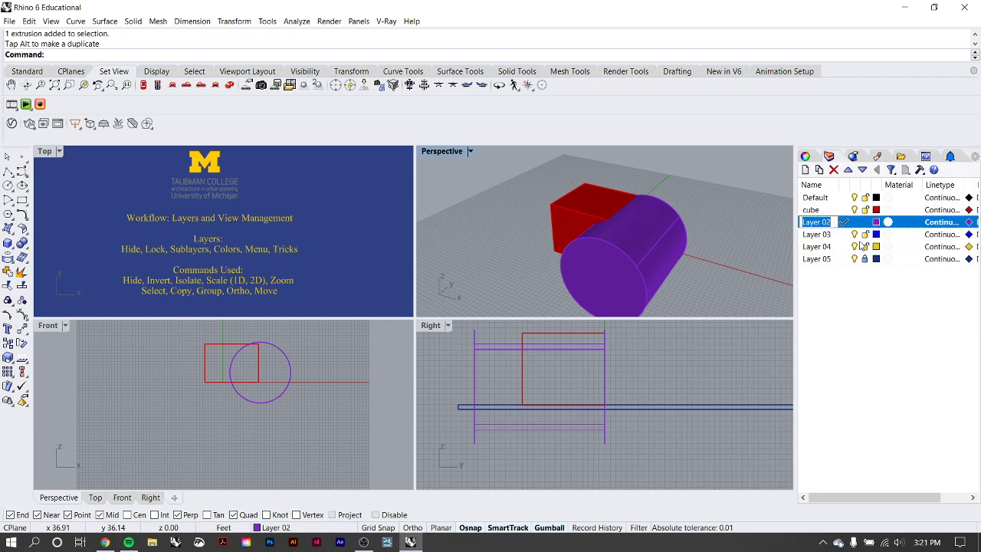
pyautogui.write('cyli')
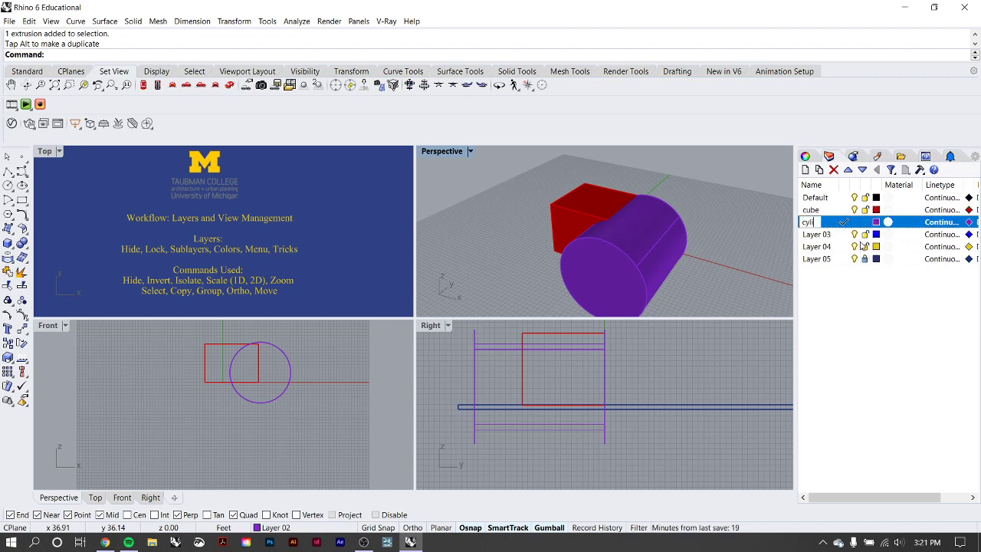
pyautogui.write('nder')
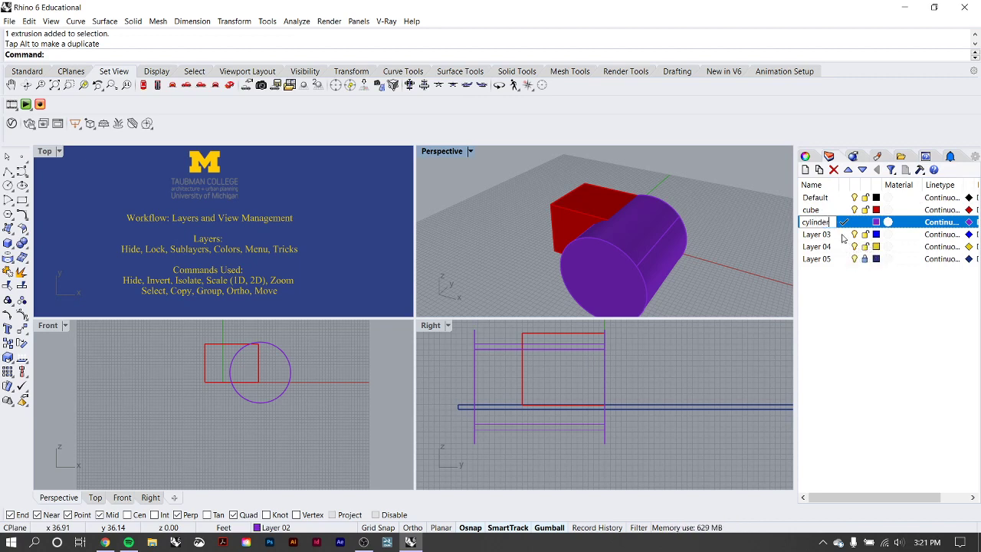
pyautogui.click(812, 235)
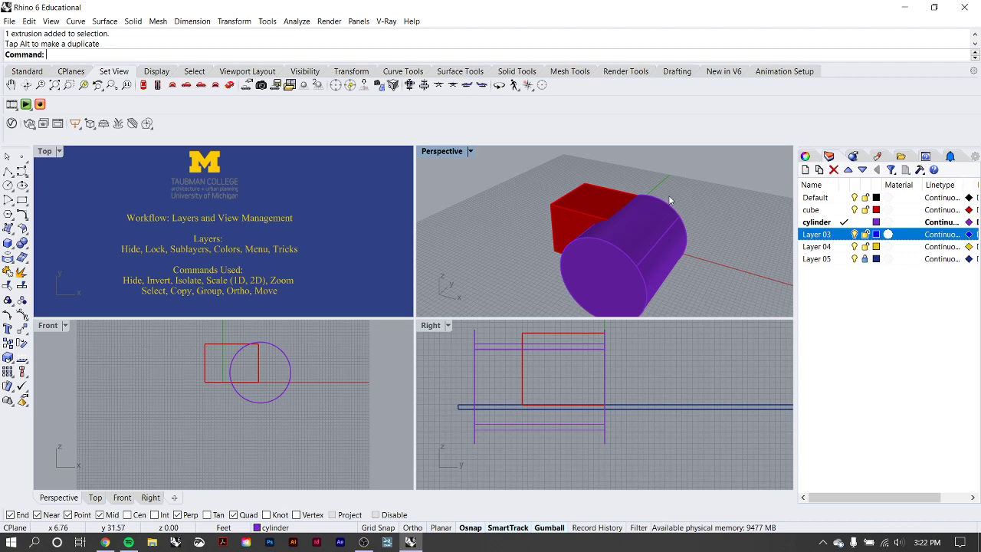
# - Change the cube layer's color to a light red, about R 243, G 148, B 148
pyautogui.click(876, 210)
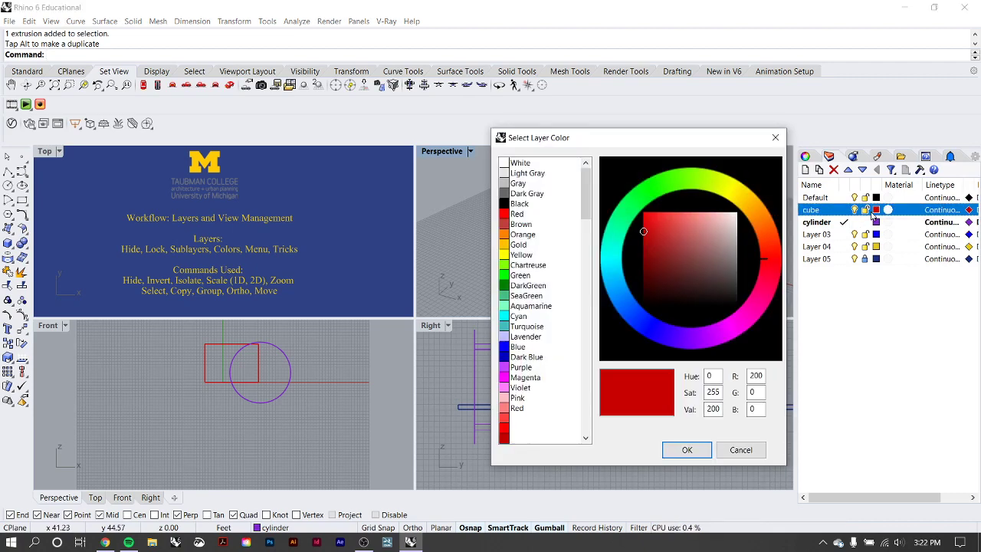
pyautogui.click(718, 234)
pyautogui.click(700, 216)
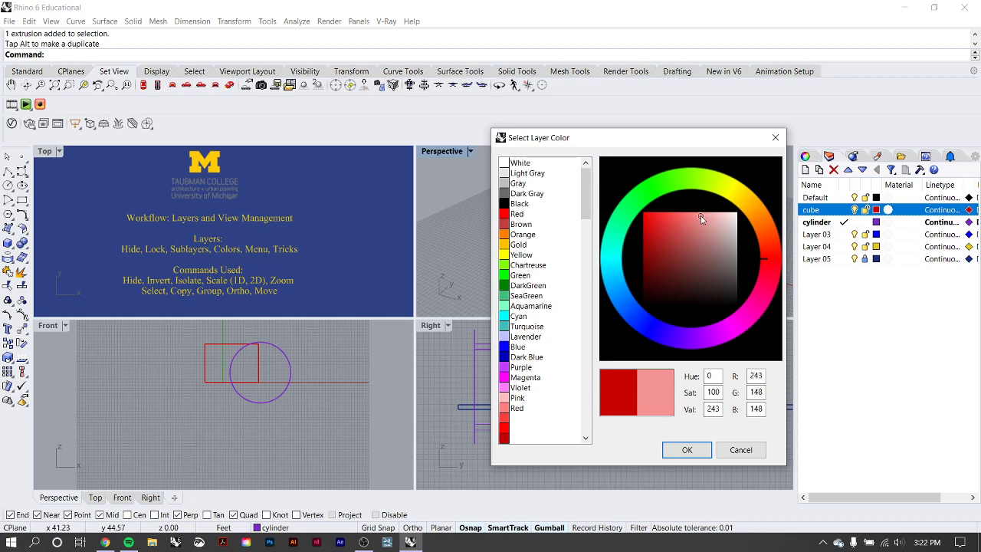
pyautogui.click(686, 450)
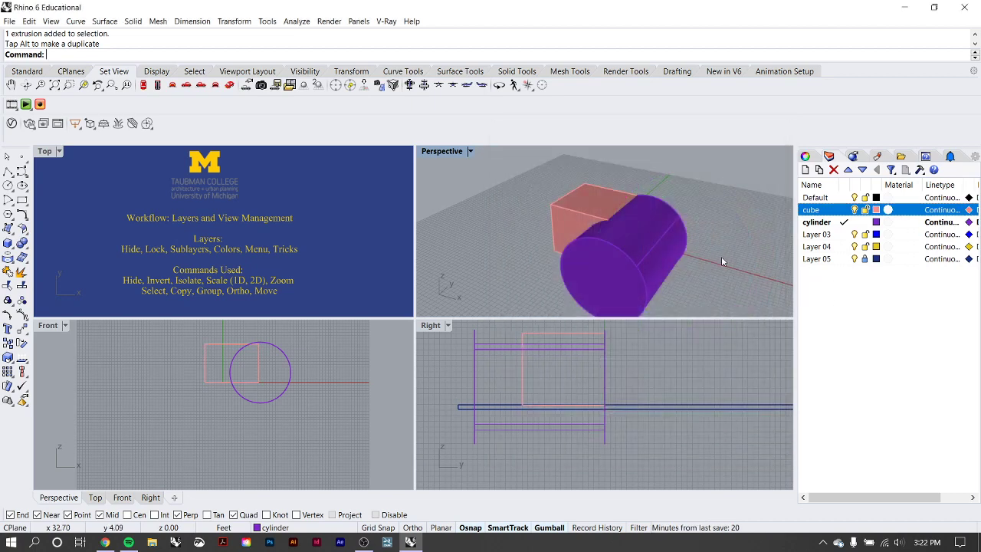
# - Change the cylinder layer's color to a light purple, R 194, G 157, B 227
pyautogui.click(678, 247)
pyautogui.click(876, 222)
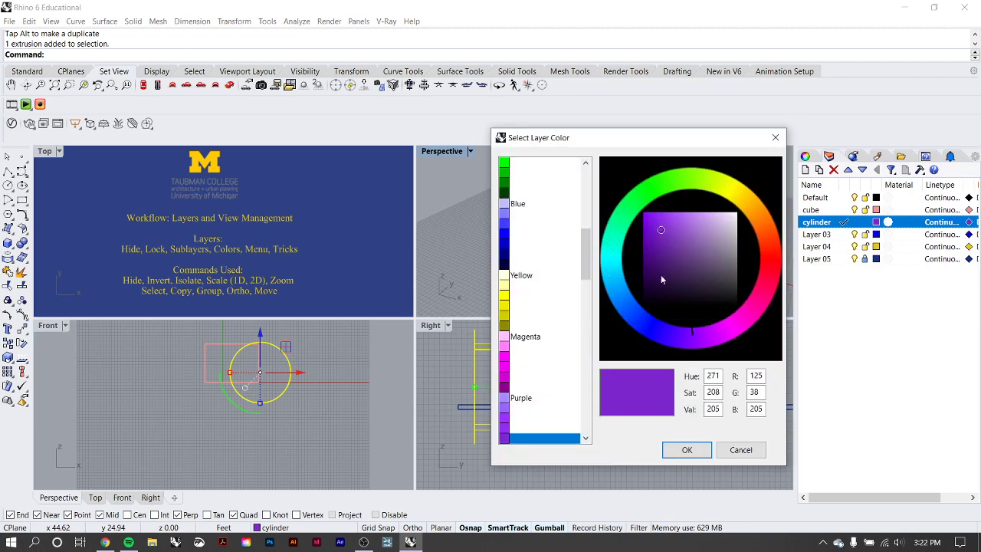
pyautogui.click(708, 223)
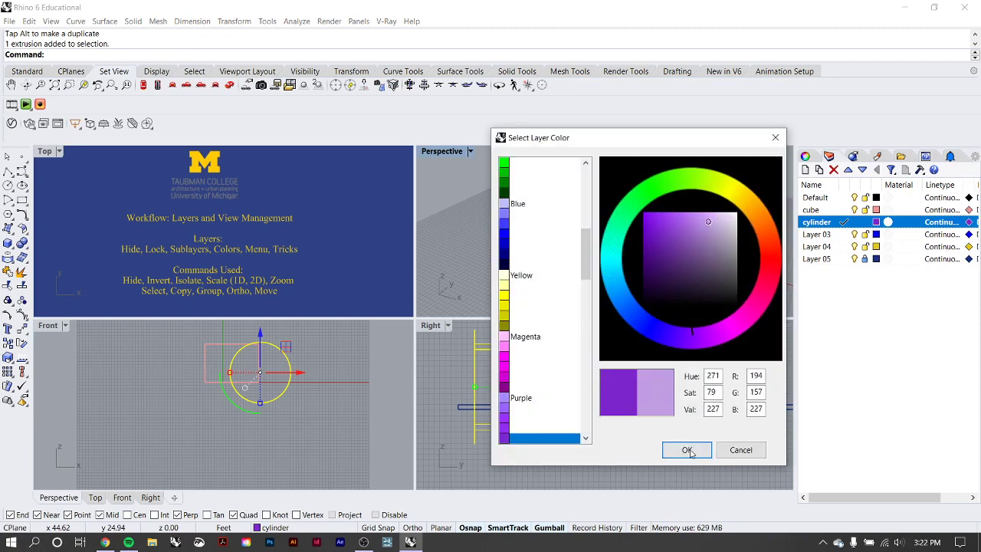
pyautogui.click(688, 450)
pyautogui.click(705, 217)
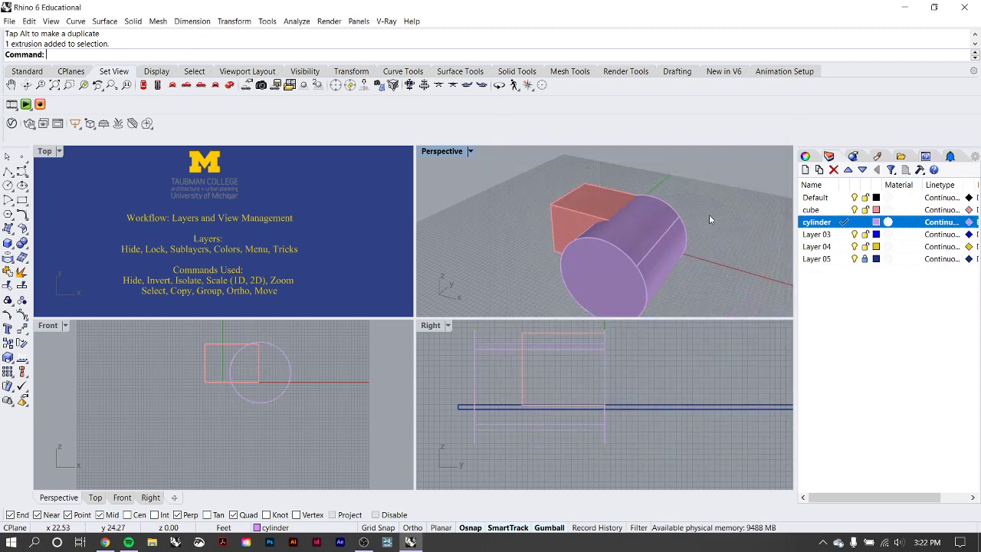
# - Make the Default layer current, then select the cube and clear the selection
pyautogui.click(843, 210)
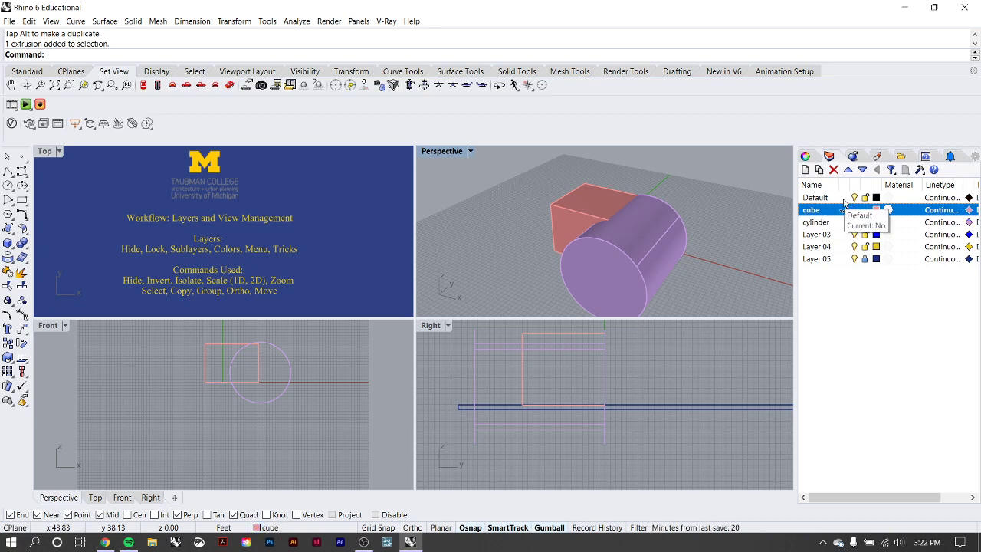
pyautogui.click(843, 199)
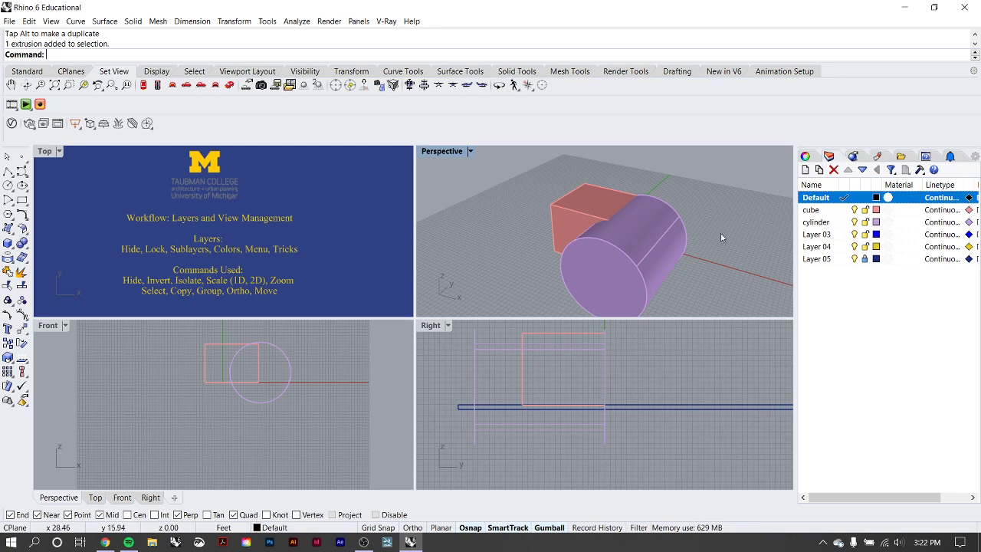
pyautogui.click(582, 190)
pyautogui.click(689, 173)
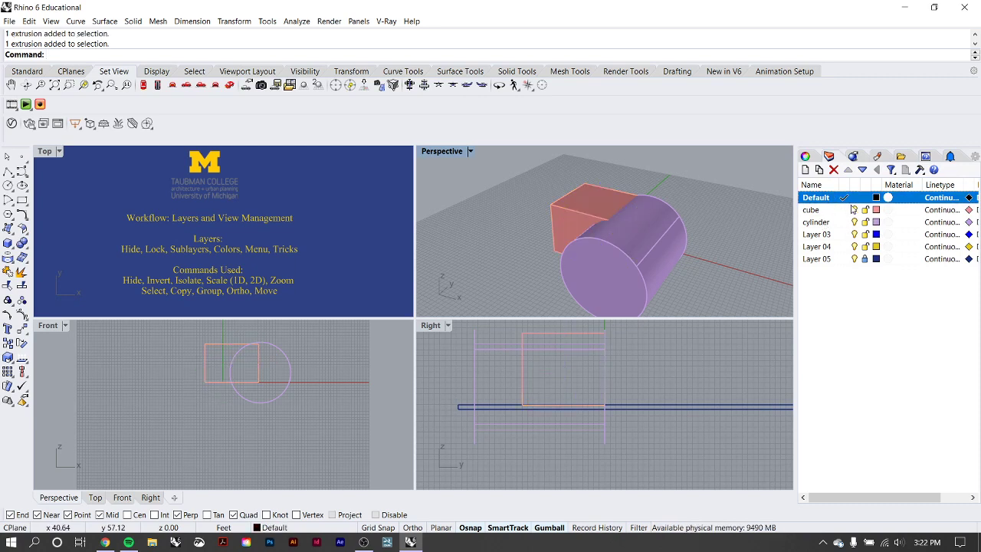
# - Toggle the cube layer's visibility off and on, leaving the layer hidden
pyautogui.click(854, 209)
pyautogui.click(854, 209)
pyautogui.click(853, 209)
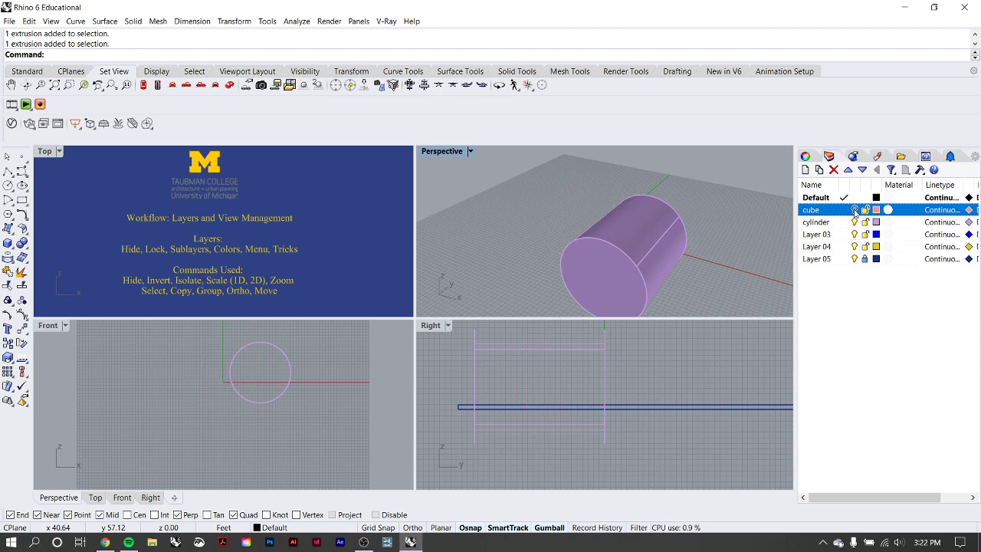
pyautogui.click(854, 210)
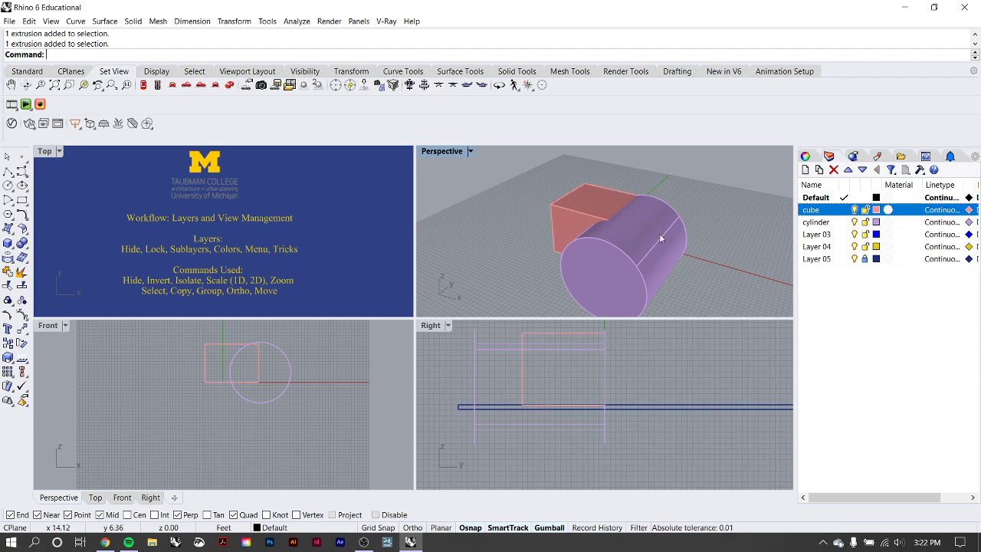
pyautogui.click(854, 209)
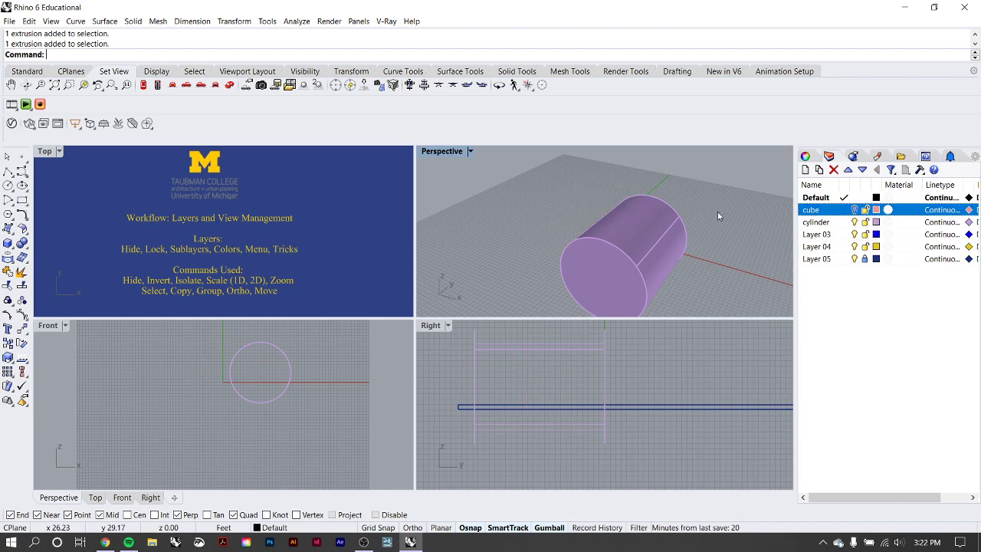
# - Nudge the cylinder slightly while the cube layer is hidden, and turn the cube layer back on
pyautogui.click(639, 233)
pyautogui.moveTo(662, 262)
pyautogui.mouseDown()
pyautogui.moveTo(664, 271)
pyautogui.moveTo(760, 292)
pyautogui.moveTo(658, 265)
pyautogui.mouseUp()
pyautogui.click(854, 210)
pyautogui.click(714, 208)
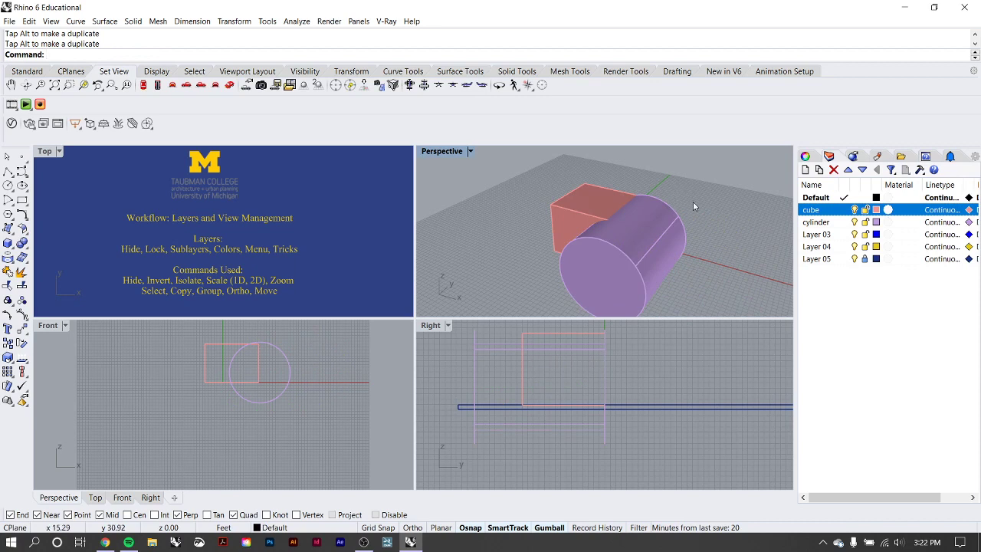
# - Lock the cube layer and test it by window-selecting across both solids, then clear the selection
pyautogui.click(865, 210)
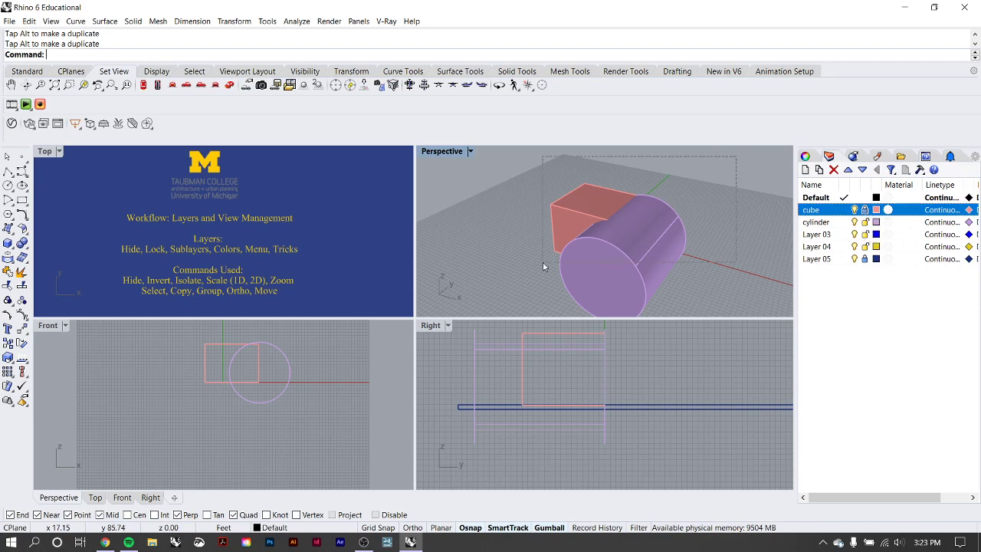
pyautogui.moveTo(542, 264); pyautogui.dragTo(543, 264)
pyautogui.click(531, 173)
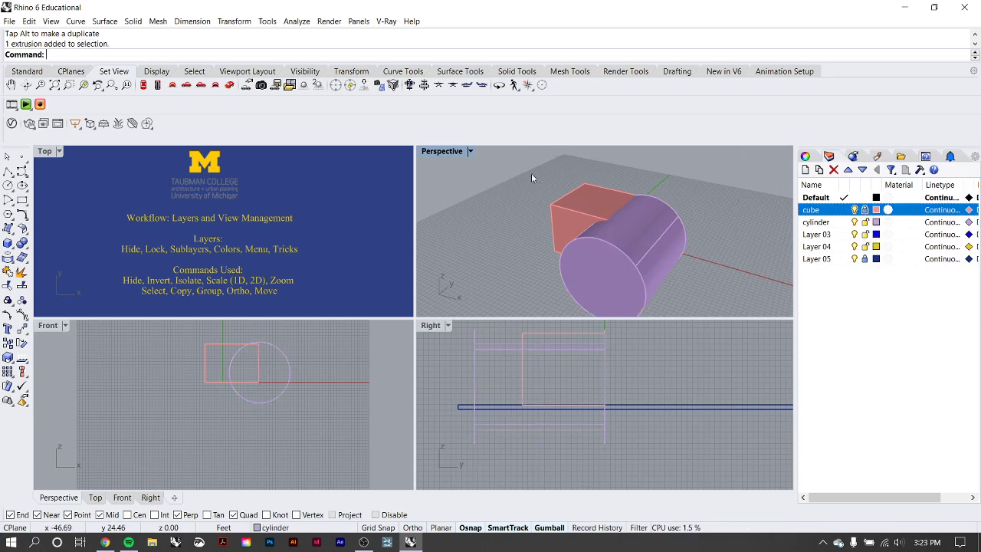
pyautogui.click(607, 273)
pyautogui.click(668, 184)
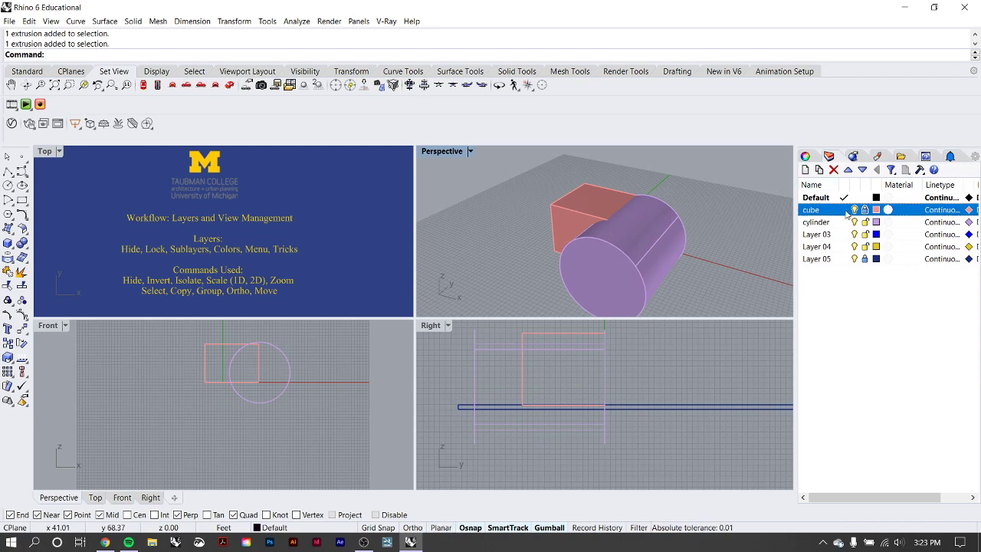
# - Try drawing a polyline snapped to the locked cube's upper corner and along its top edge, and cancel it
pyautogui.click(8, 171)
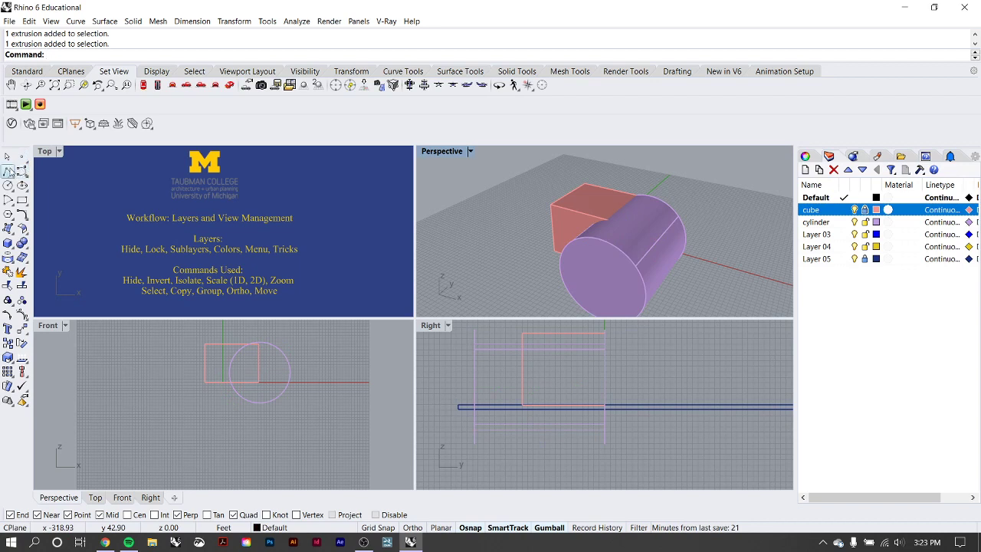
pyautogui.click(551, 205)
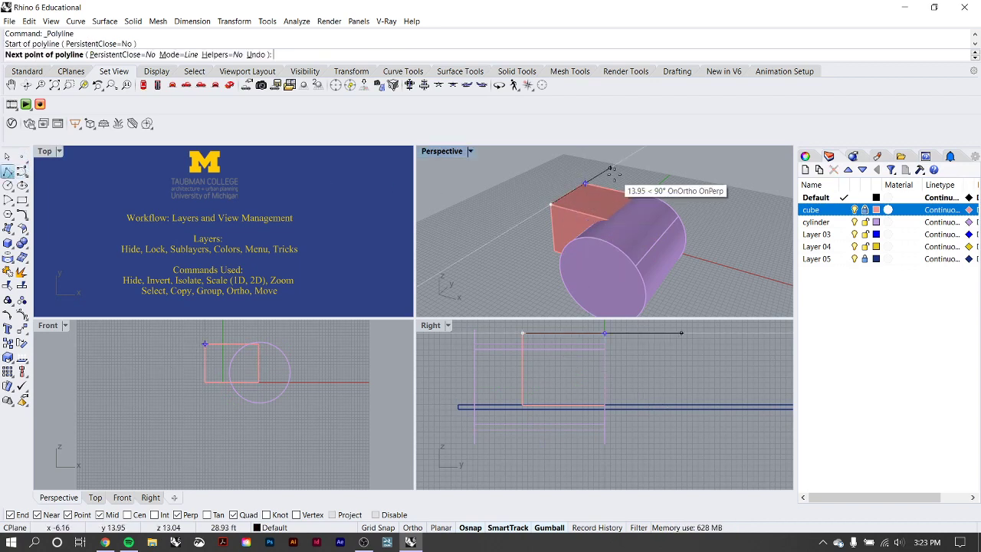
pyautogui.click(613, 173)
pyautogui.press('Escape')
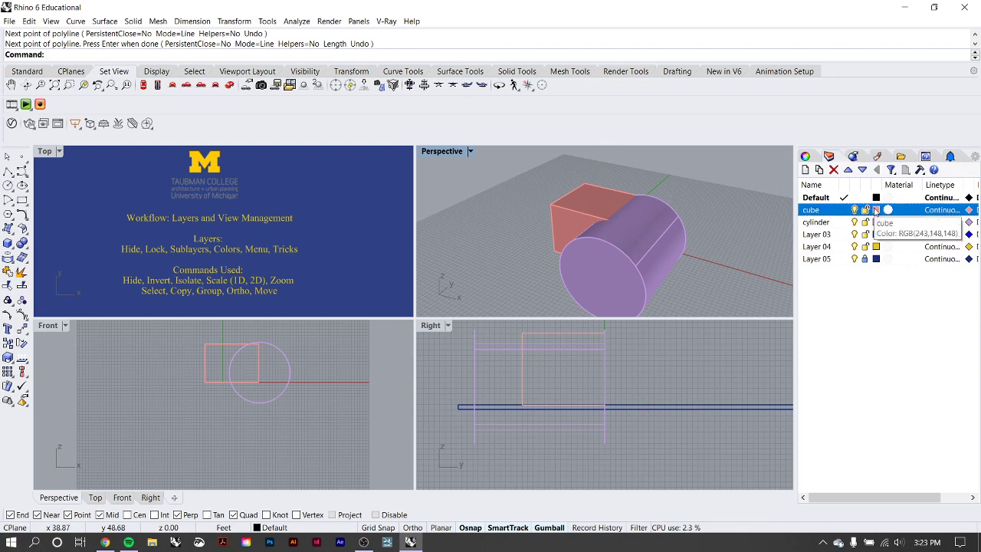
# - Review the linetype and print width options available for the cube layer without changing either, widening the layer list to reach them
pyautogui.click(941, 210)
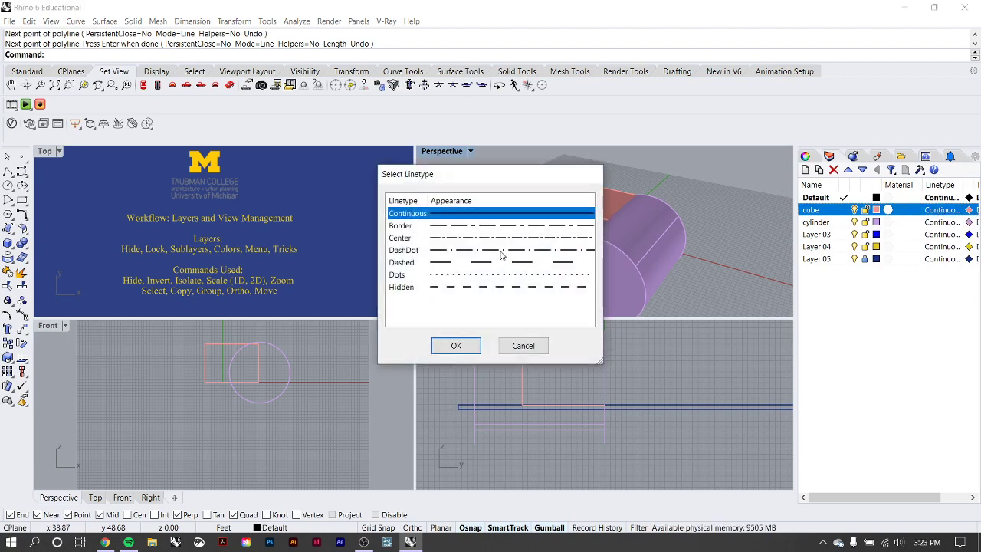
pyautogui.click(523, 345)
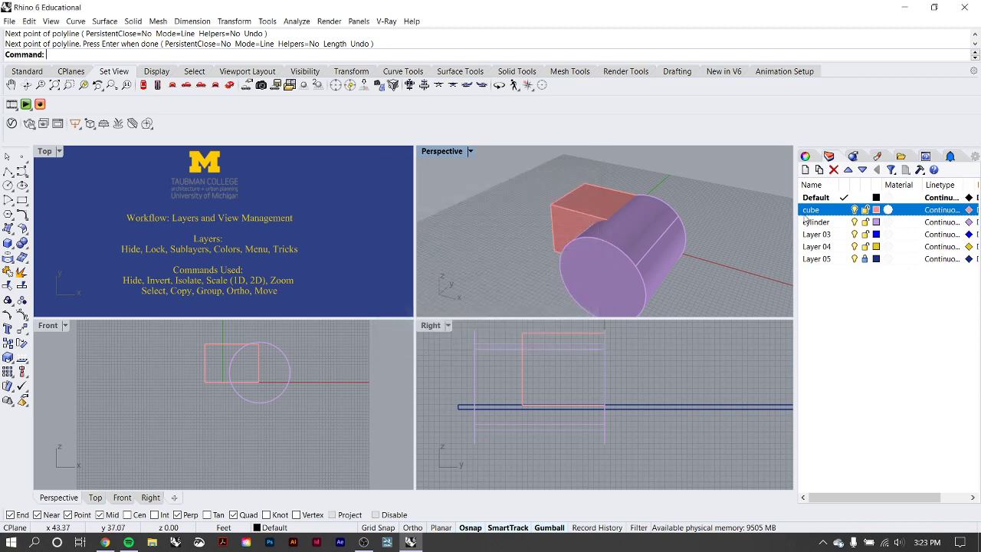
pyautogui.click(742, 367)
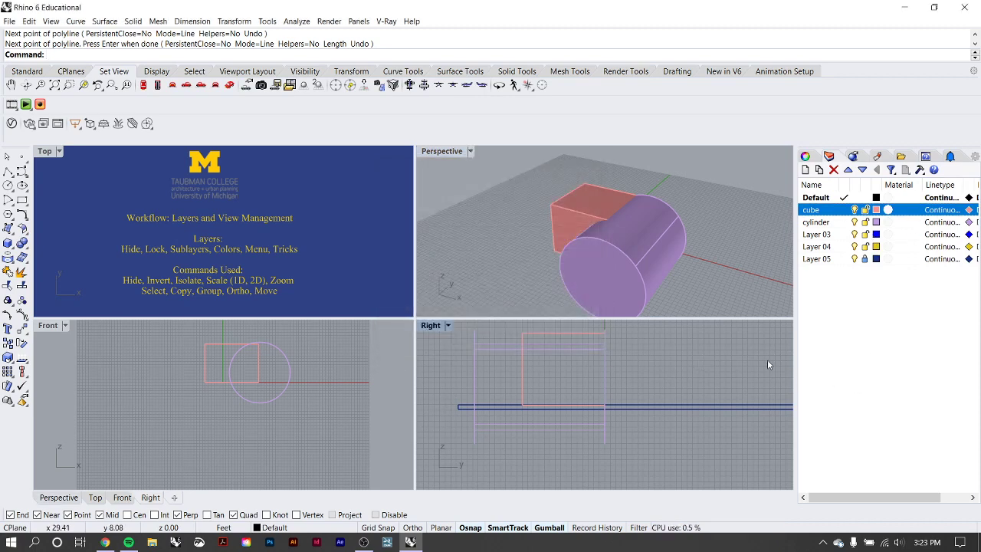
pyautogui.moveTo(801, 367); pyautogui.dragTo(703, 364)
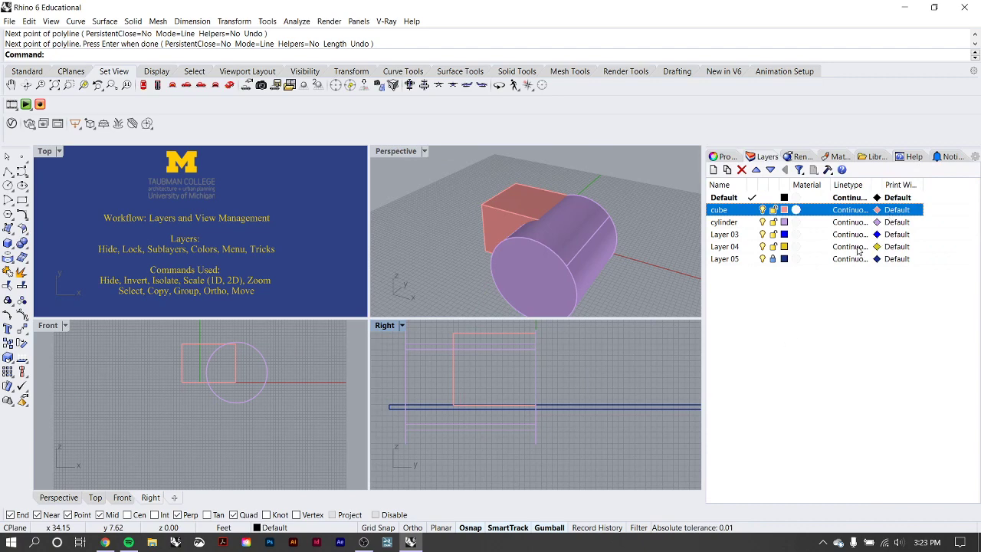
pyautogui.click(892, 211)
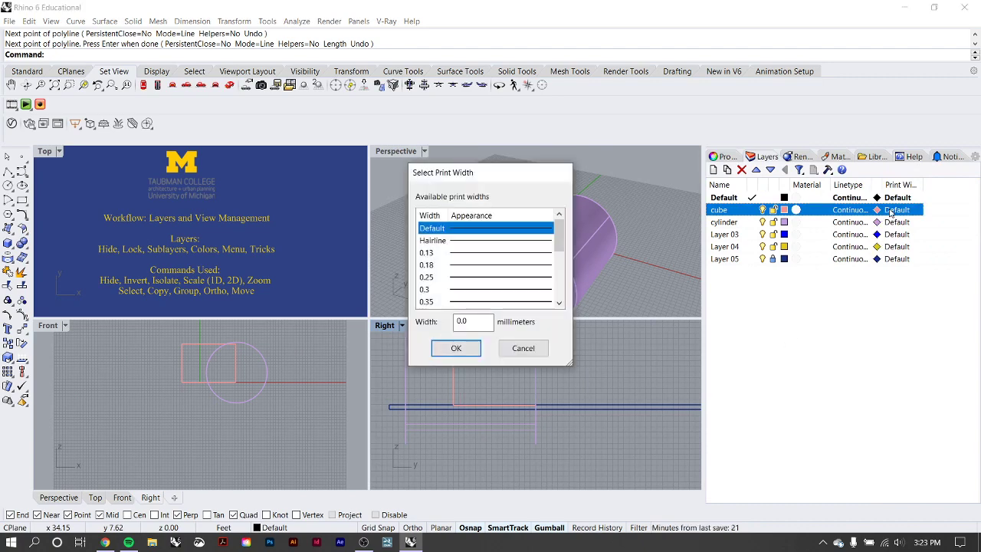
pyautogui.click(535, 347)
pyautogui.moveTo(703, 356); pyautogui.dragTo(776, 354)
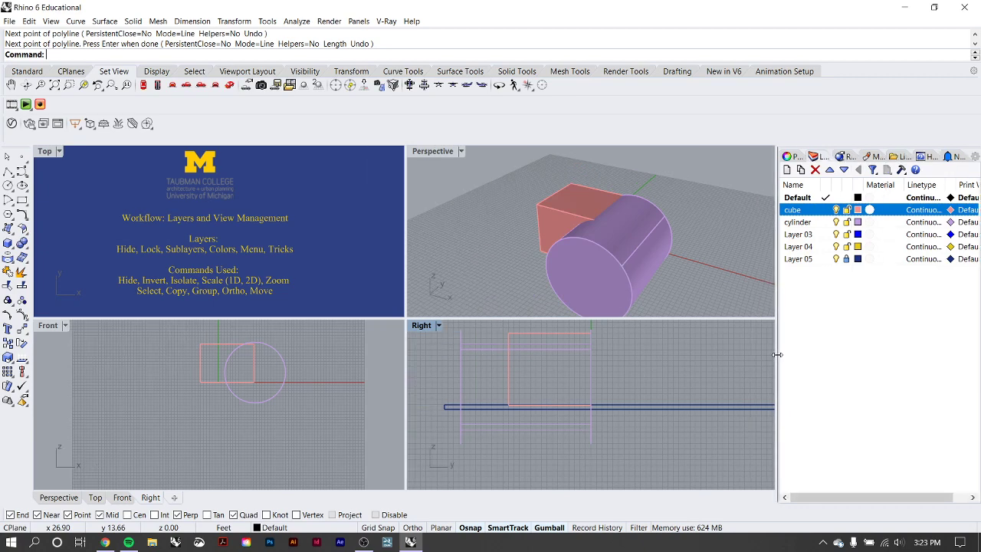
# - Generate a Make2D drawing of the cube and cylinder from the Perspective view, with hidden lines and grouped output on layer Make2D
pyautogui.moveTo(666, 173); pyautogui.dragTo(546, 274)
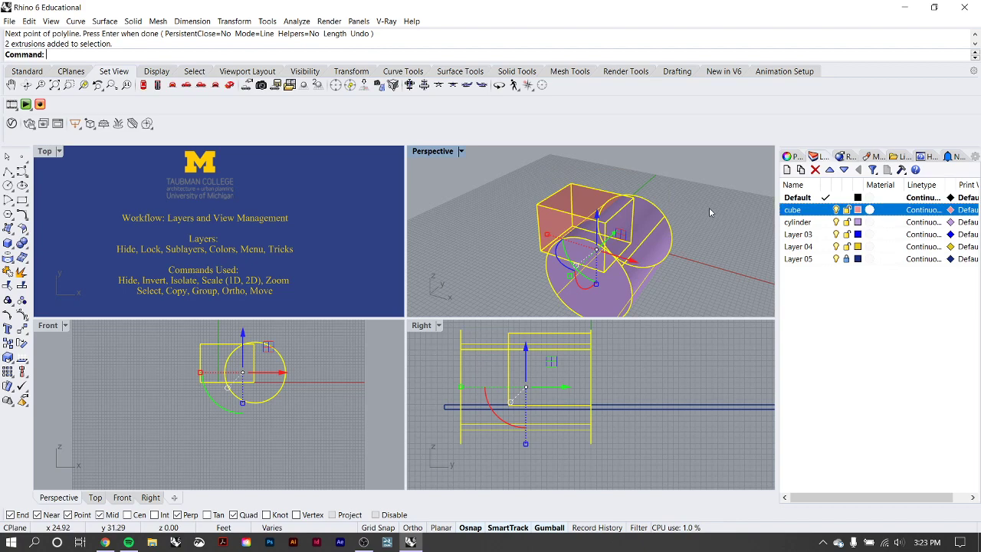
pyautogui.write('Make2D')
pyautogui.press('Return')
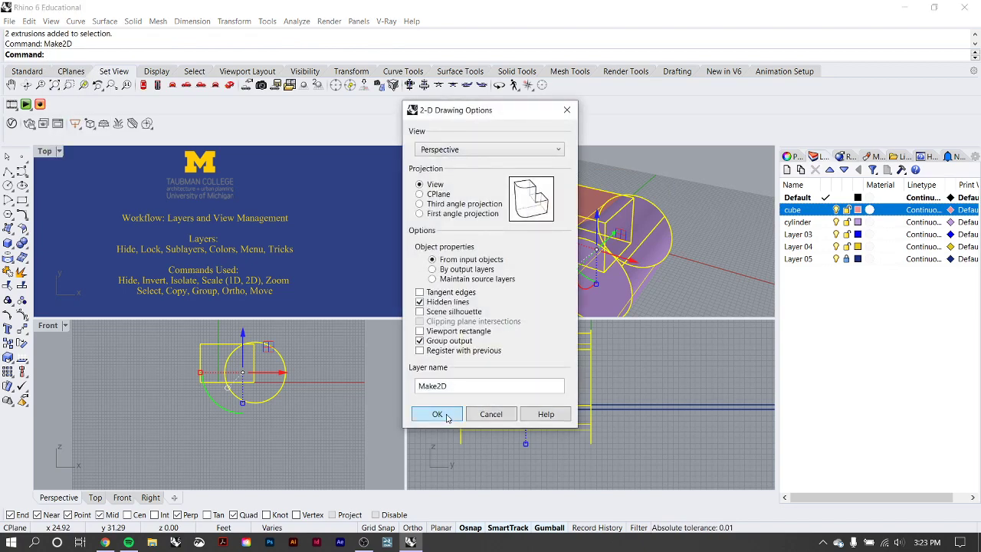
pyautogui.click(436, 414)
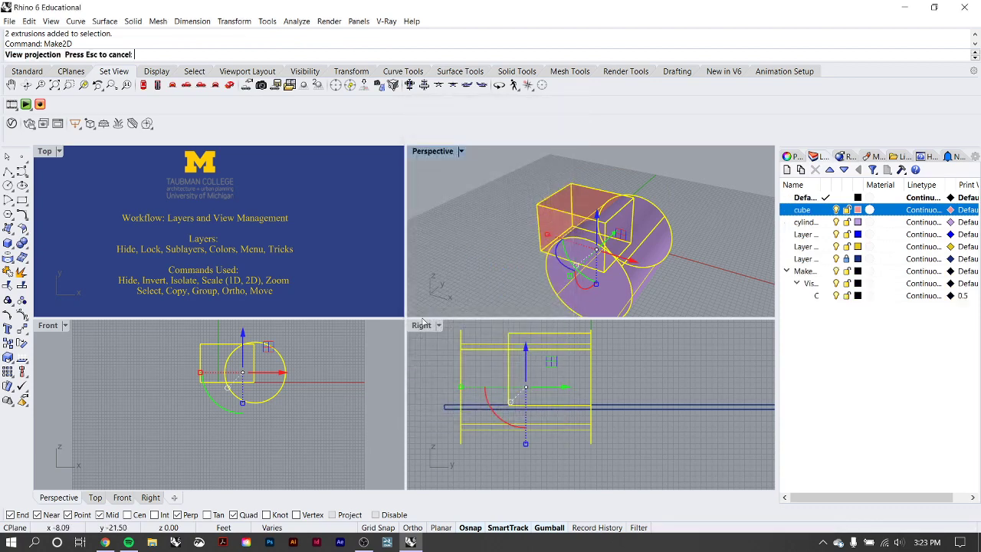
# - Examine the flattened 2D drawing in the Top view, clear its selection, and return to the workflow title board
pyautogui.scroll(-2, 348, 361)
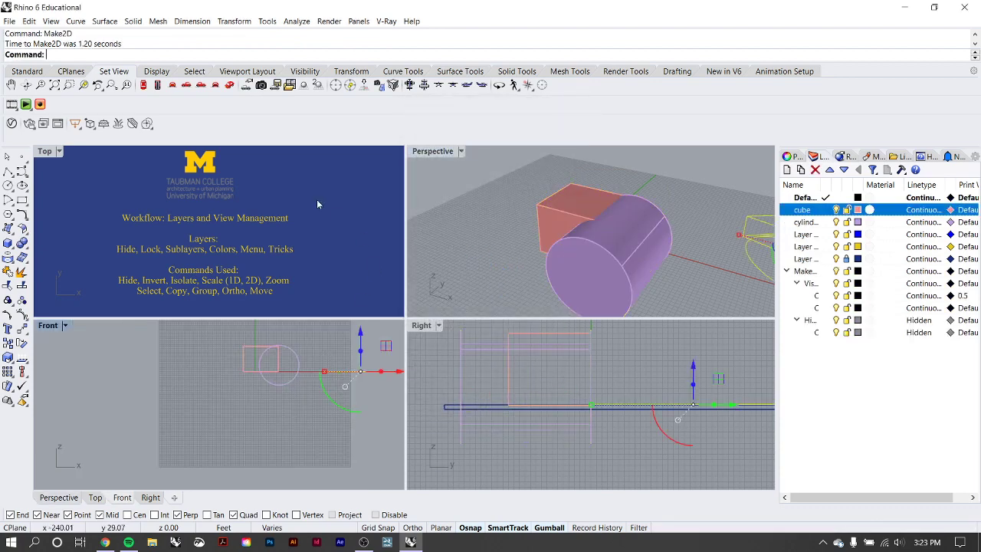
pyautogui.scroll(-3, 299, 215)
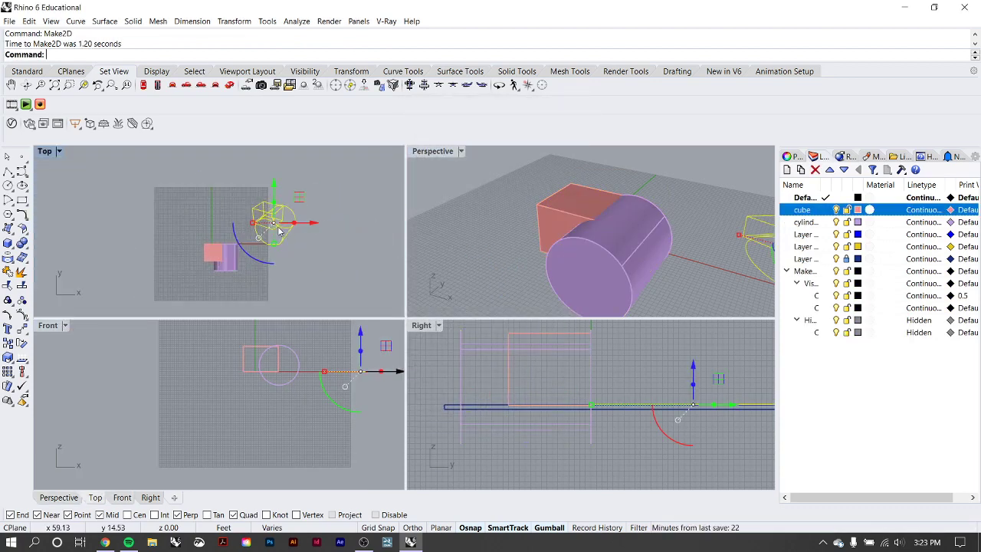
pyautogui.click(328, 185)
pyautogui.scroll(3, 269, 198)
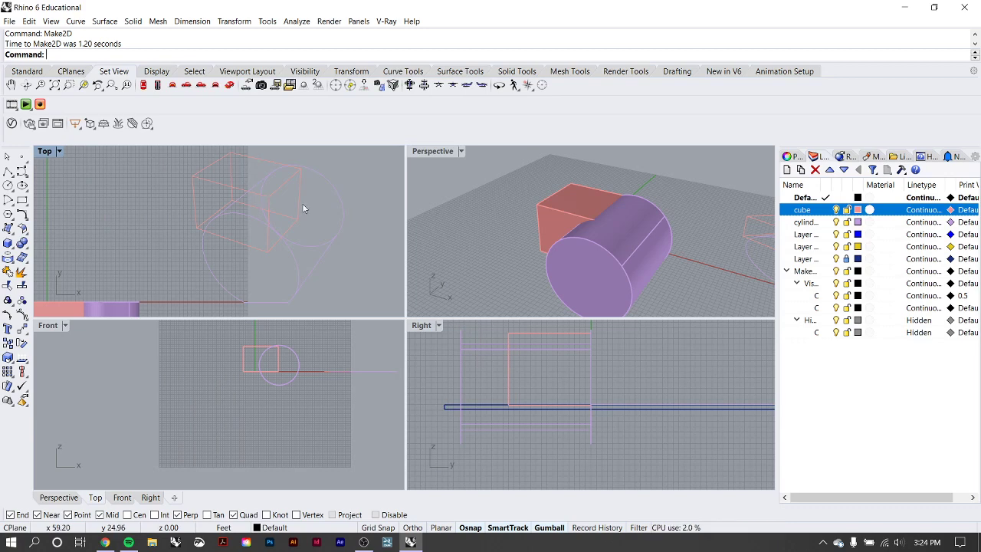
pyautogui.scroll(-3, 79, 207)
pyautogui.moveTo(79, 207); pyautogui.dragTo(324, 219, button='right')
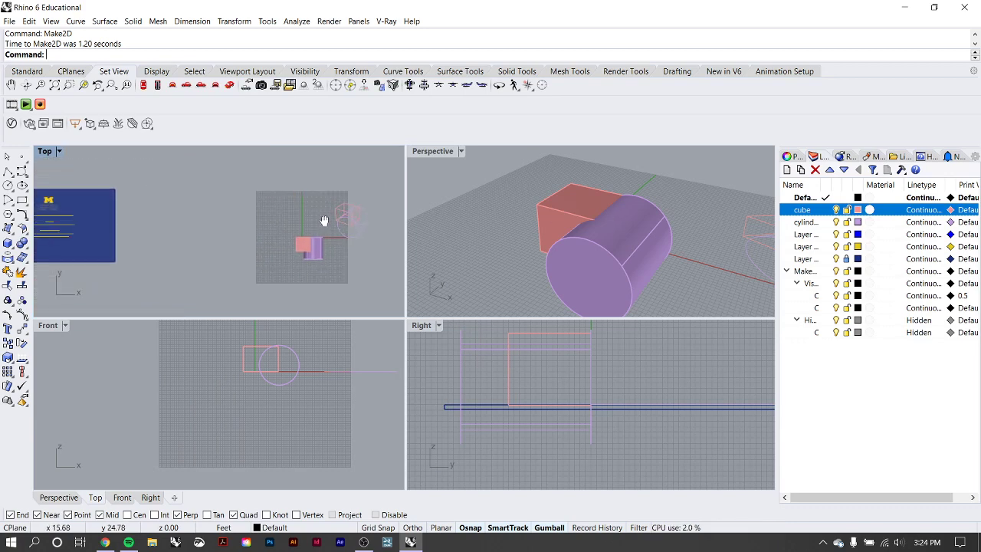
pyautogui.scroll(4, 144, 214)
pyautogui.scroll(2, 164, 216)
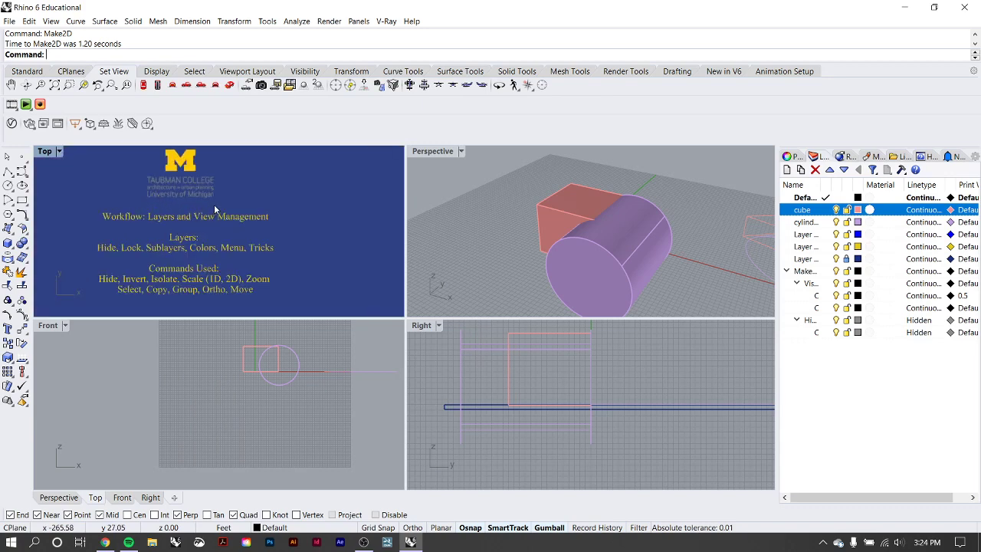
pyautogui.moveTo(214, 209); pyautogui.dragTo(220, 213, button='right')
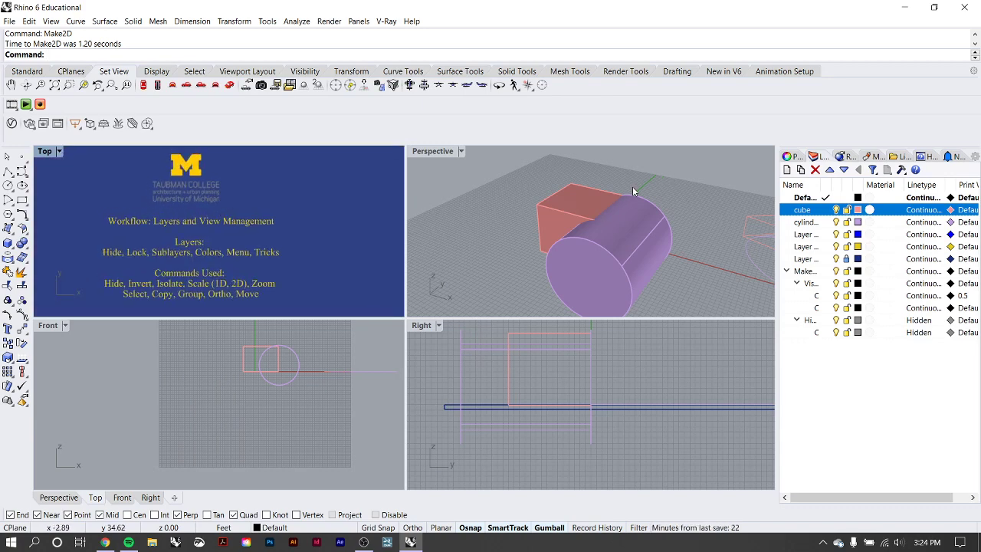
# - Select the objects on the cube layer, try reassigning them to Layer 03, and undo the layer change
pyautogui.rightClick(809, 210)
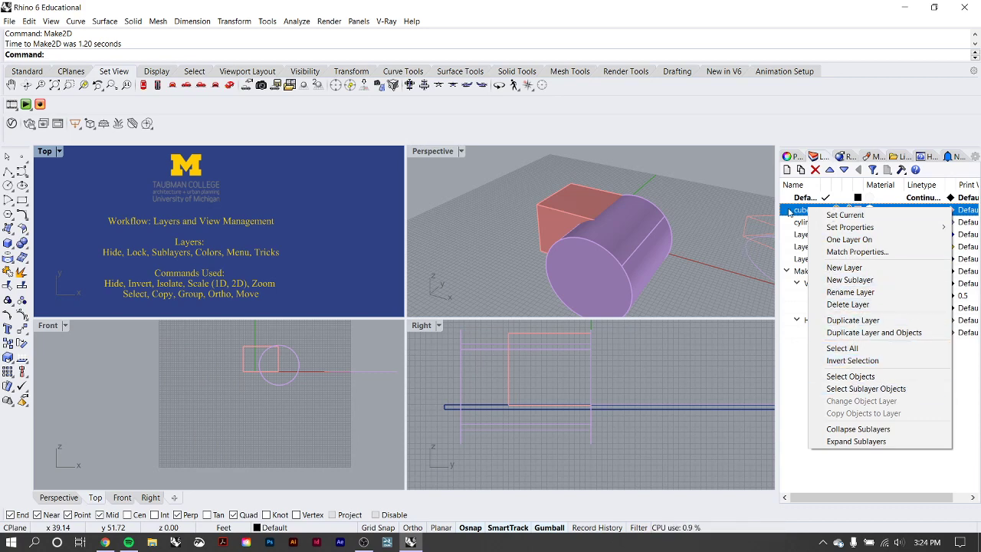
pyautogui.click(724, 196)
pyautogui.rightClick(803, 208)
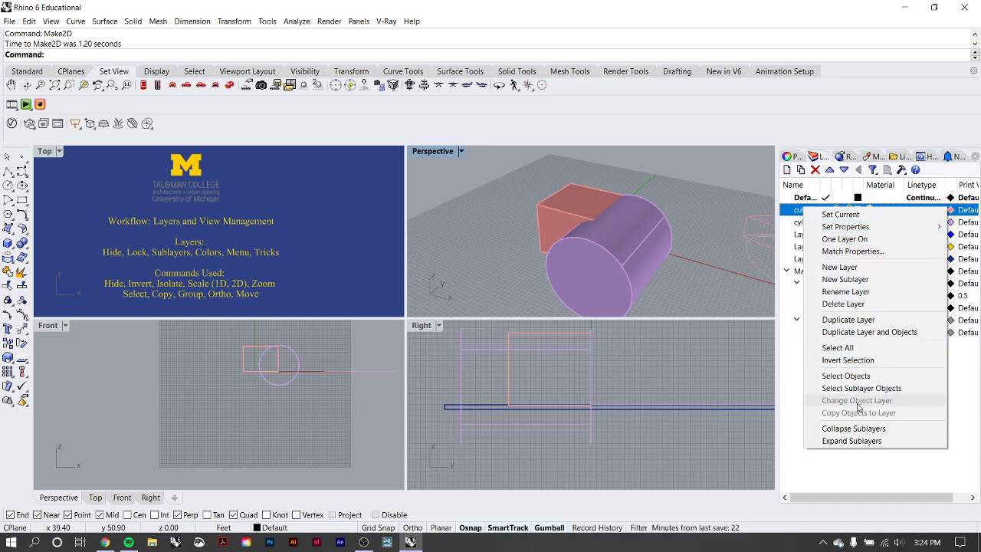
pyautogui.click(845, 375)
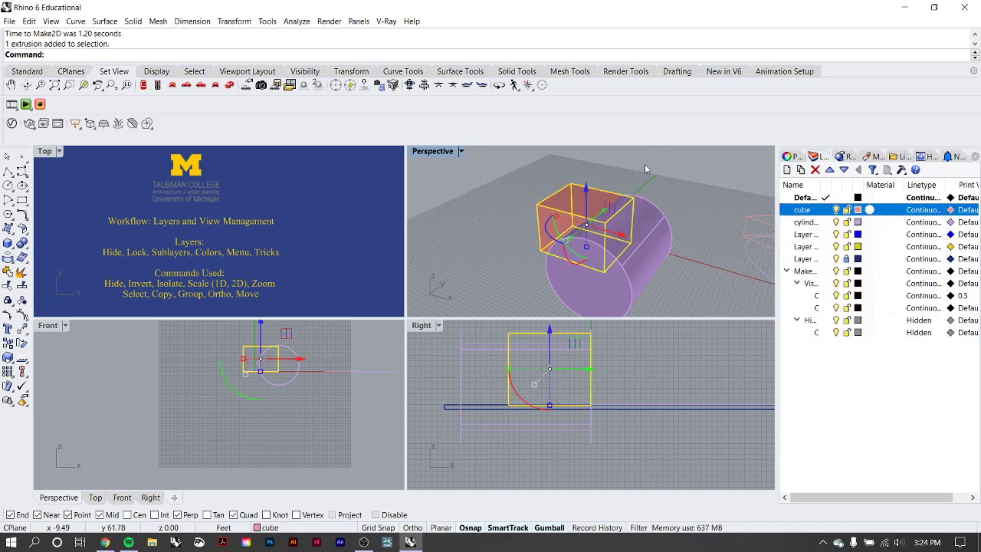
pyautogui.click(801, 235)
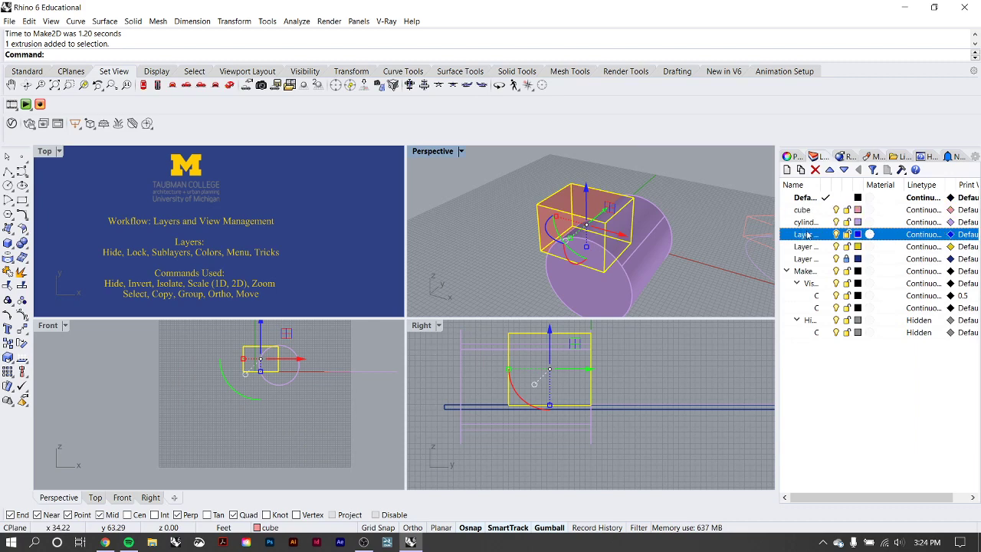
pyautogui.rightClick(807, 234)
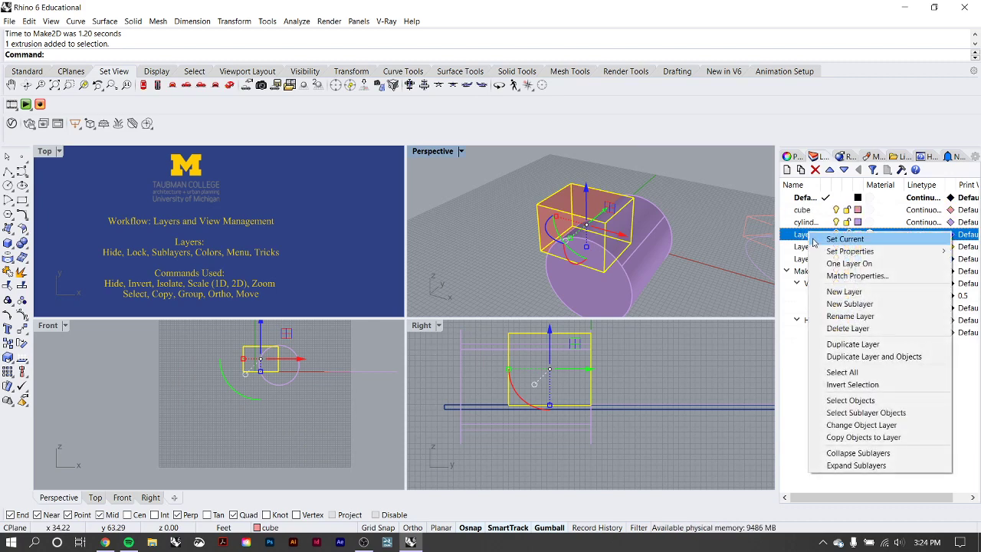
pyautogui.click(854, 426)
pyautogui.click(688, 175)
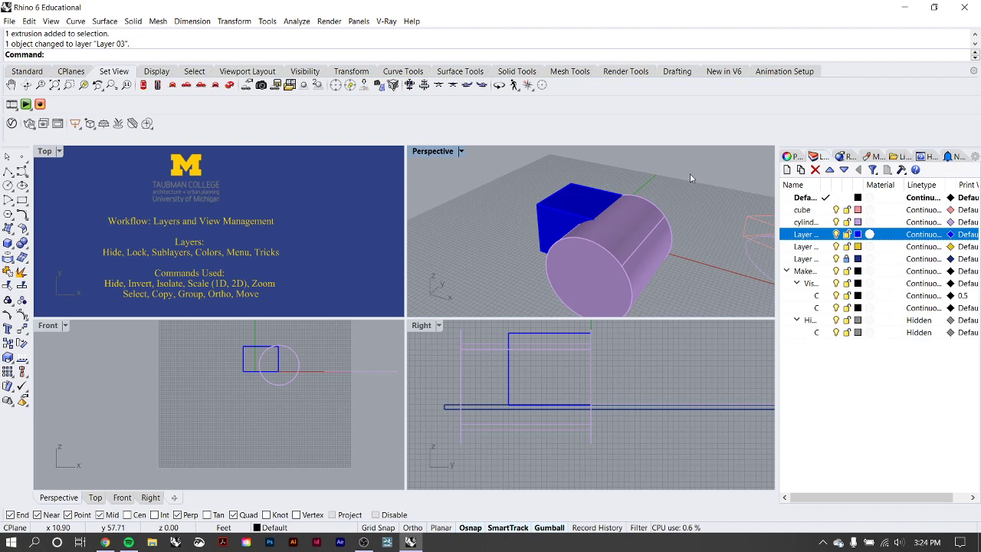
pyautogui.hotkey('ctrl', 'z')
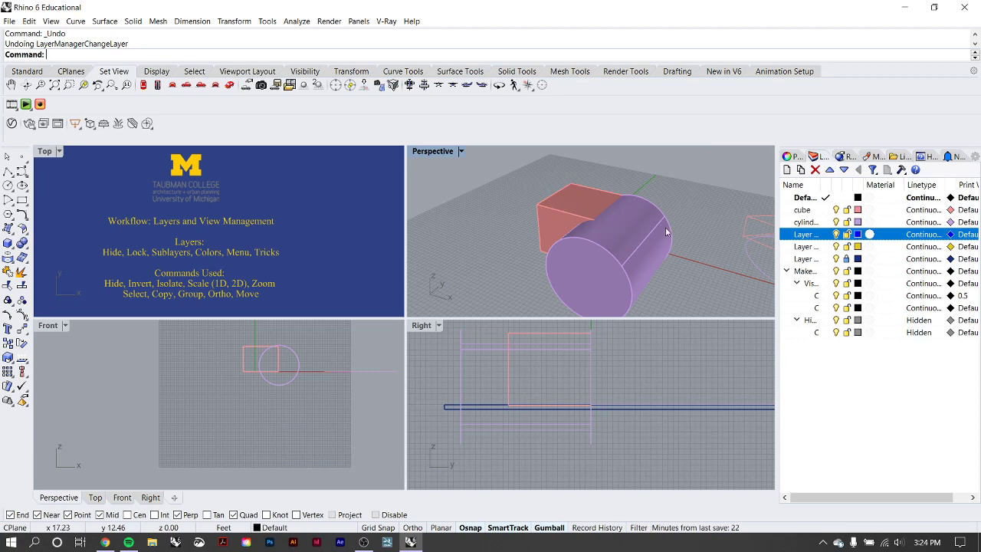
# - Duplicate the cylinder about 10 ft along the X axis, away from the cube
pyautogui.scroll(3, 665, 214)
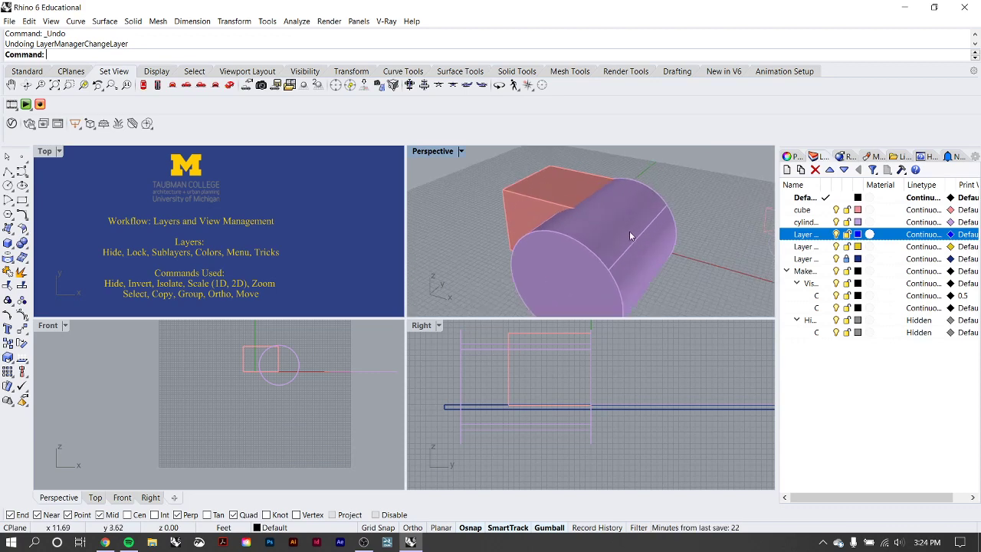
pyautogui.scroll(-2, 629, 231)
pyautogui.click(628, 231)
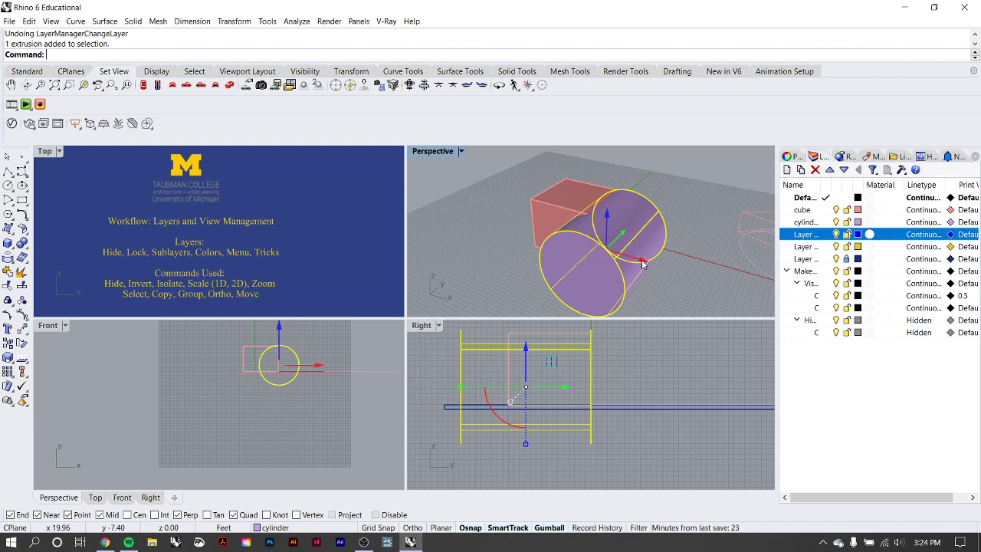
pyautogui.moveTo(643, 263); pyautogui.dragTo(688, 272)
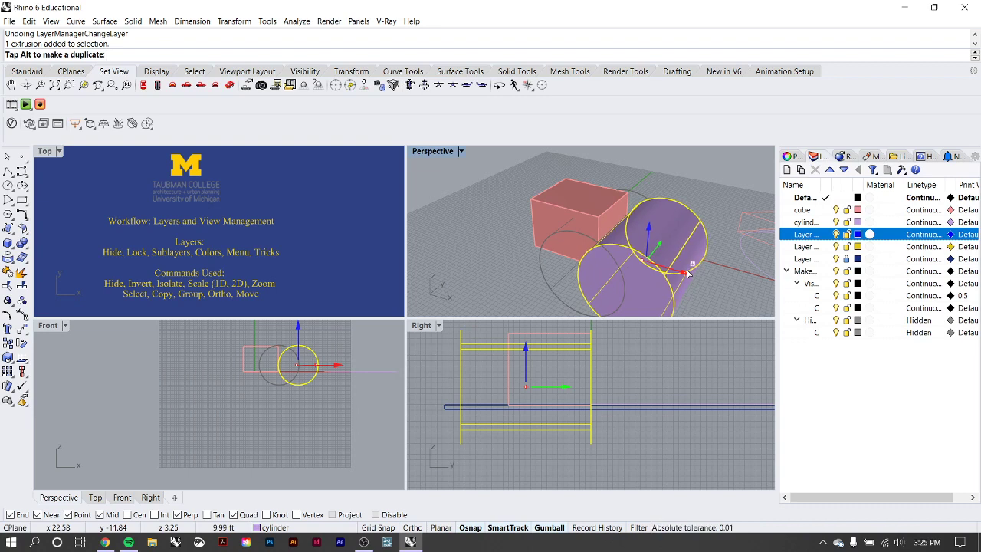
pyautogui.moveTo(687, 273); pyautogui.dragTo(606, 249)
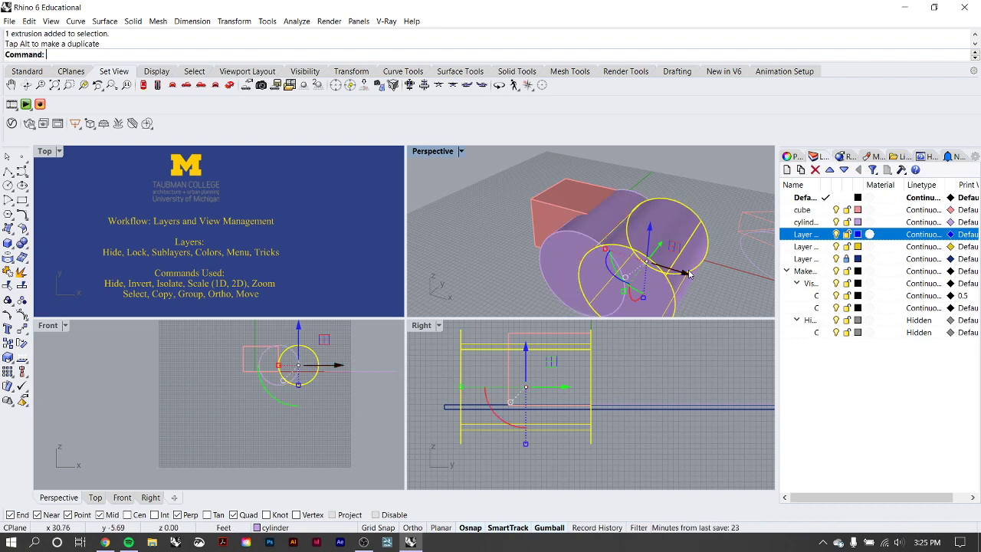
# - Add a sublayer named "less purp" under the cylinder layer
pyautogui.click(804, 224)
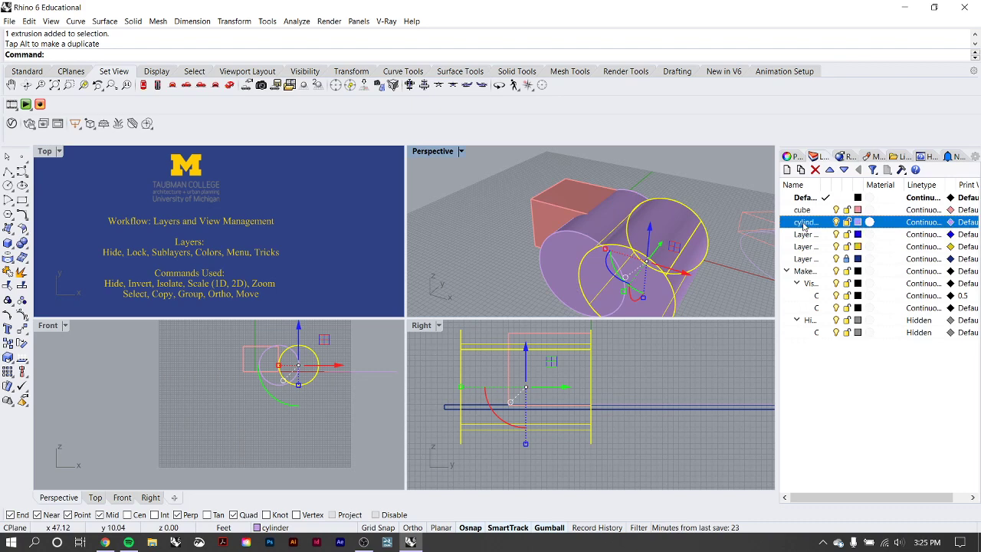
pyautogui.rightClick(804, 225)
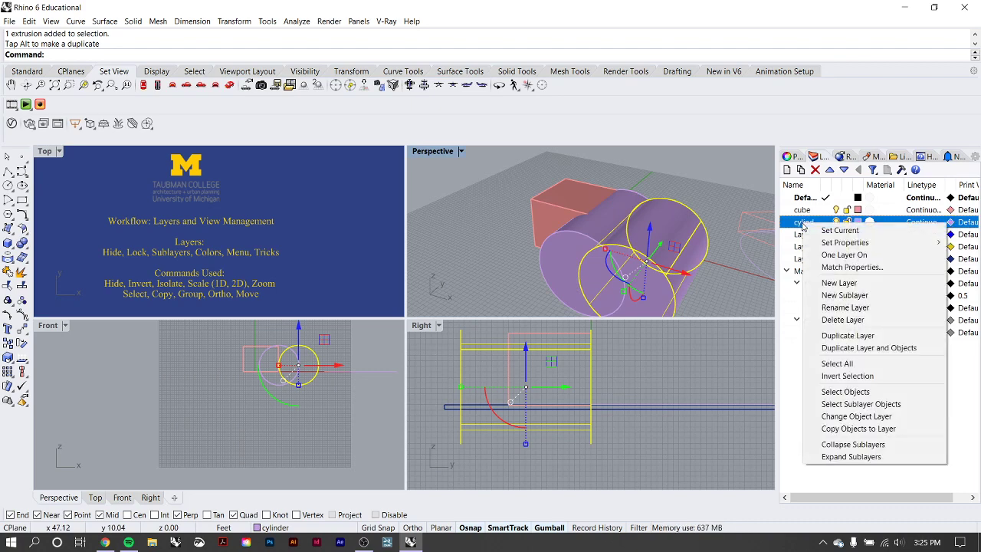
pyautogui.click(801, 170)
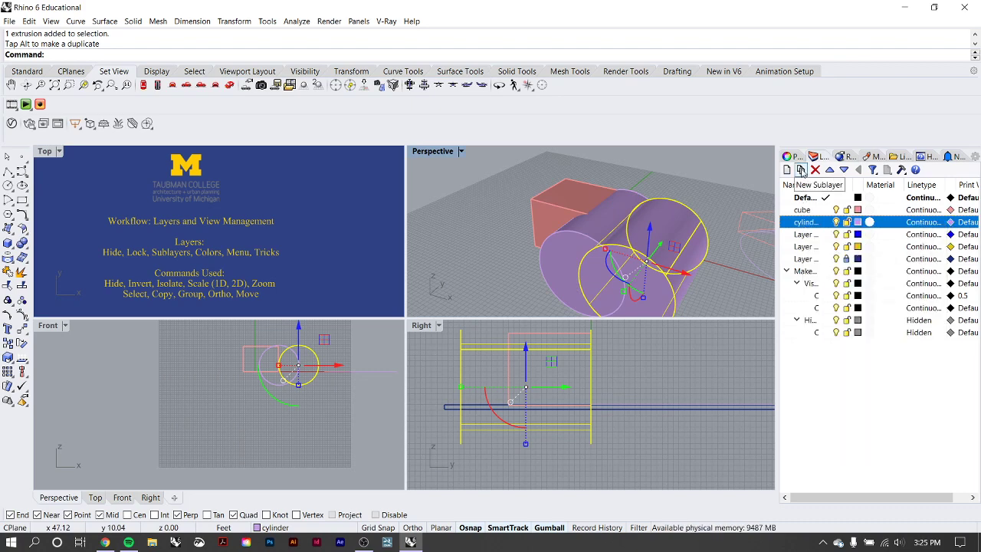
pyautogui.click(800, 170)
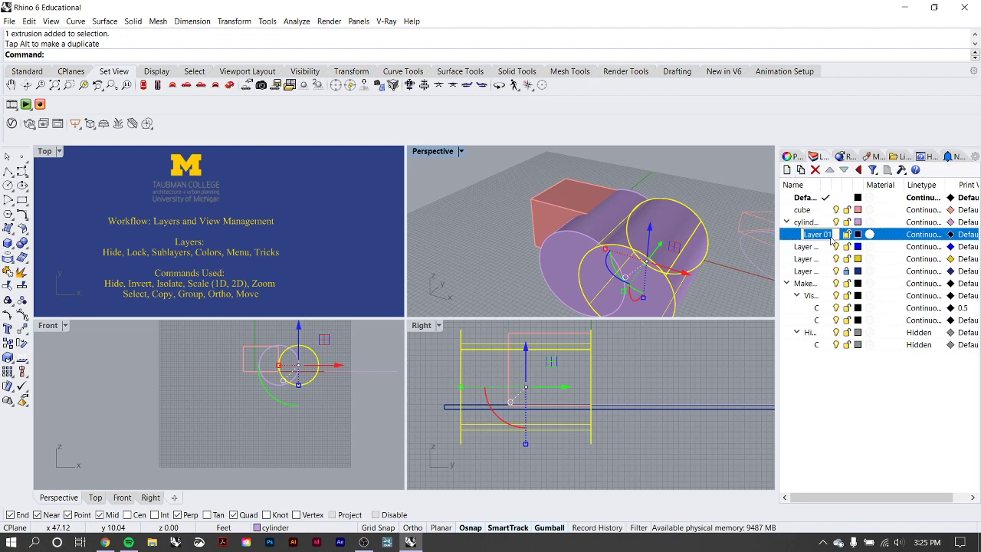
pyautogui.write('less purp')
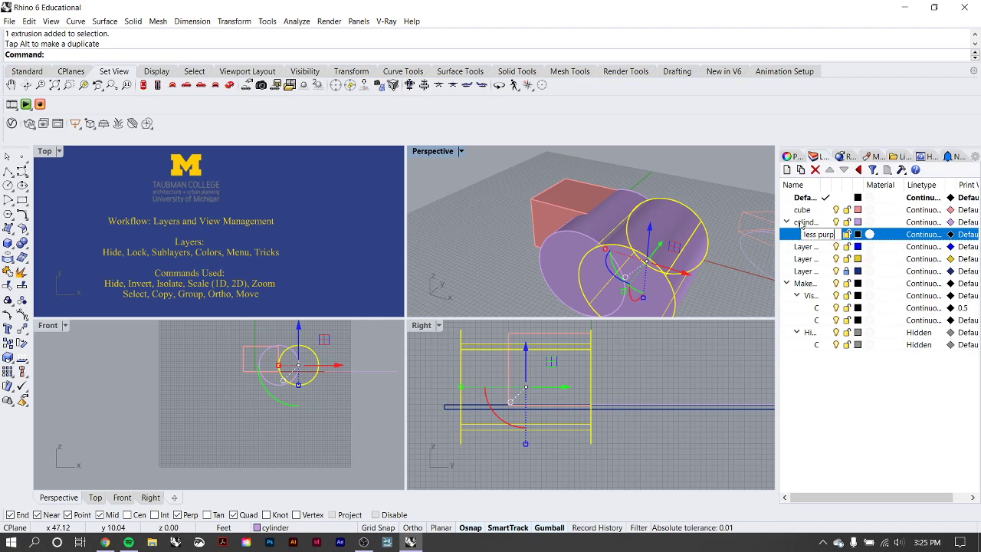
# - Set the color of the "less purp" sublayer to a pale, desaturated purple
pyautogui.click(857, 233)
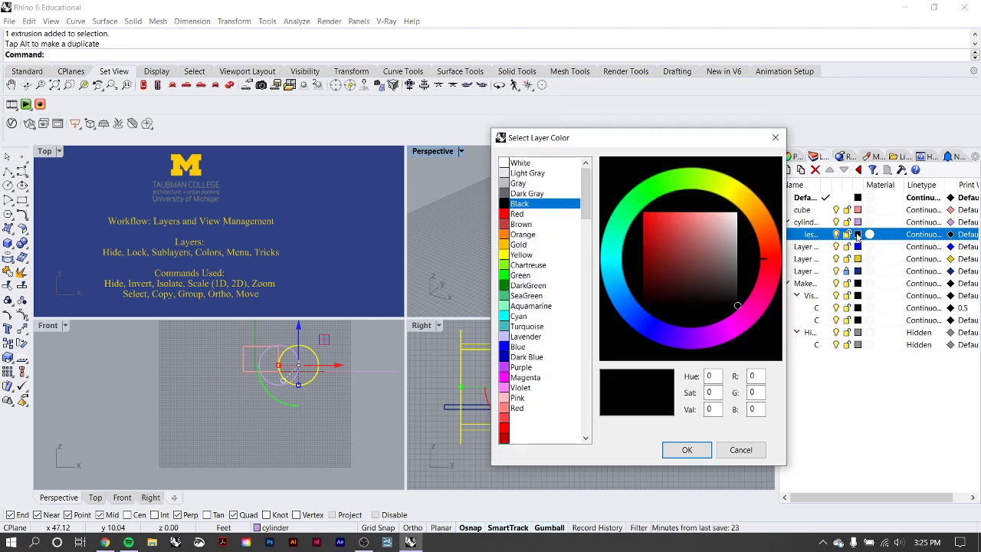
pyautogui.click(708, 330)
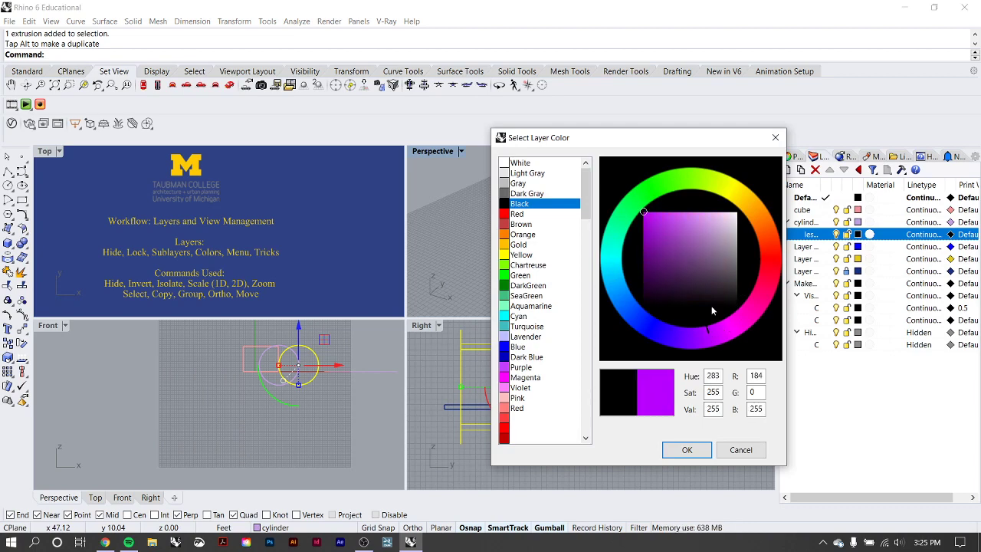
pyautogui.click(706, 222)
pyautogui.click(687, 450)
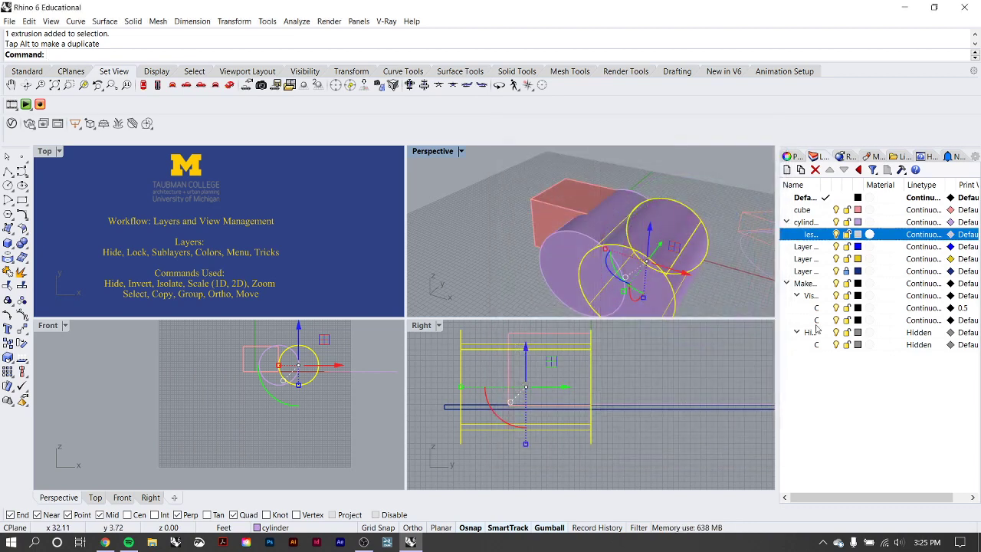
# - Change the copied cylinder to the "less purp" sublayer and scale it shorter along its length about its center
pyautogui.rightClick(803, 235)
pyautogui.click(850, 429)
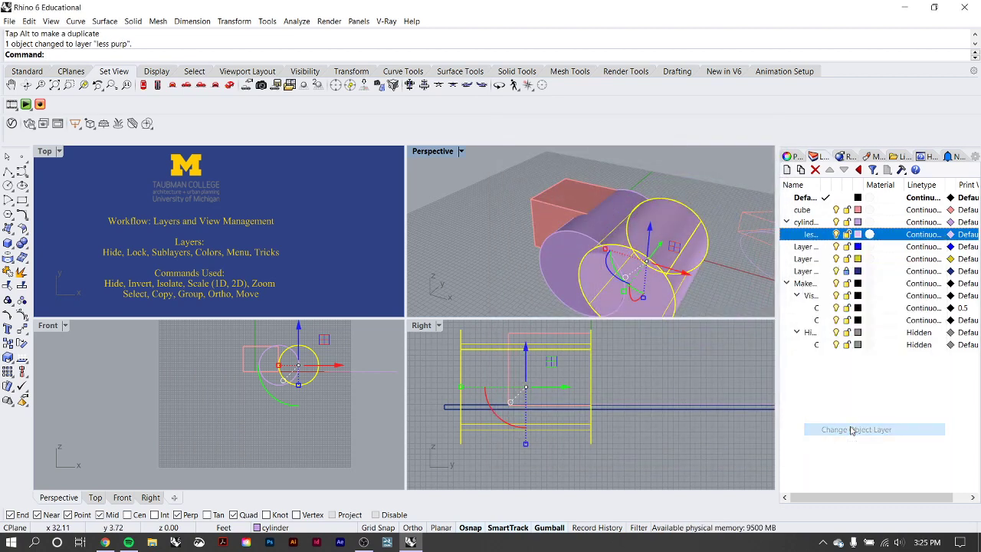
pyautogui.click(702, 284)
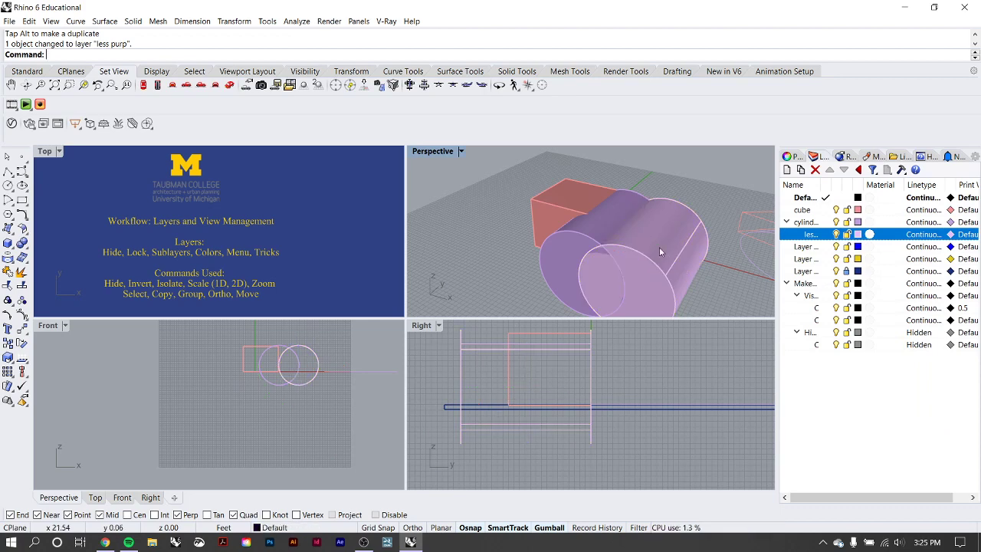
pyautogui.moveTo(659, 251); pyautogui.dragTo(699, 193)
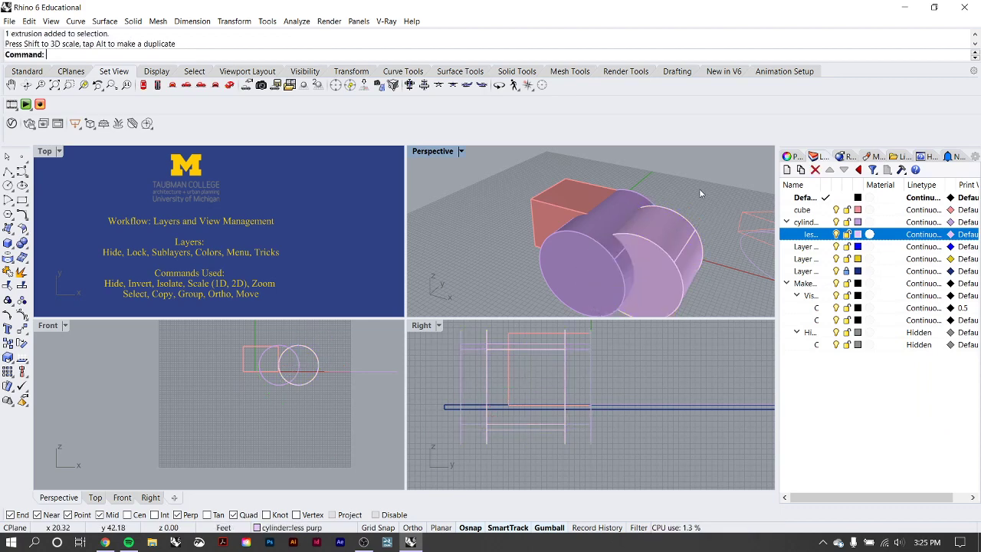
pyautogui.click(700, 193)
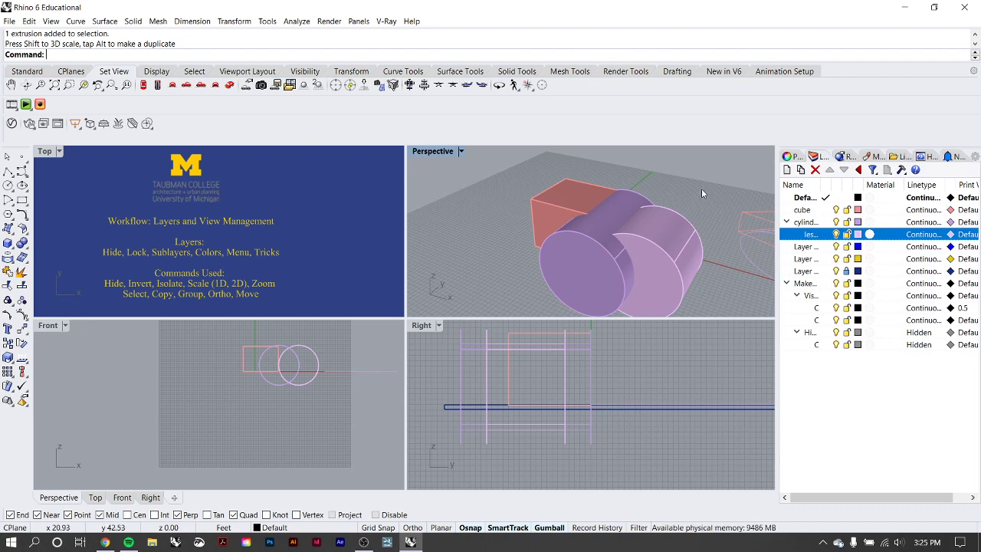
# - Hide the original purple cylinder with the Hide command, and undo the hide
pyautogui.click(605, 219)
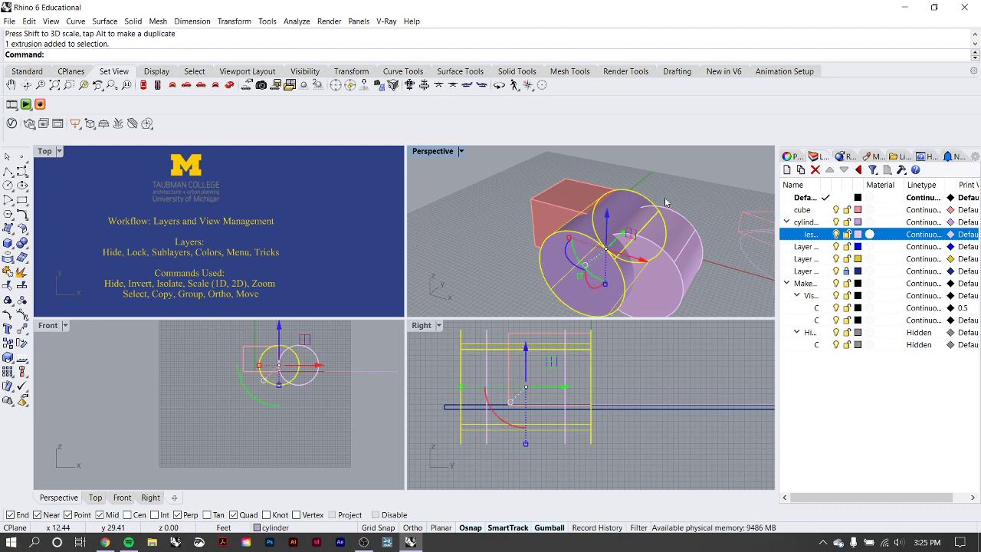
pyautogui.write('Hide')
pyautogui.press('Return')
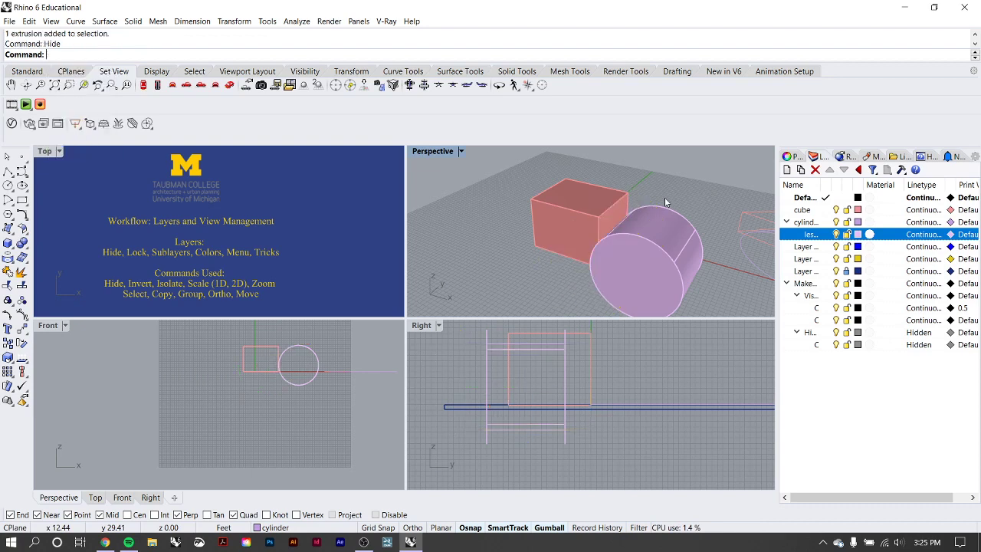
pyautogui.hotkey('ctrl', 'z')
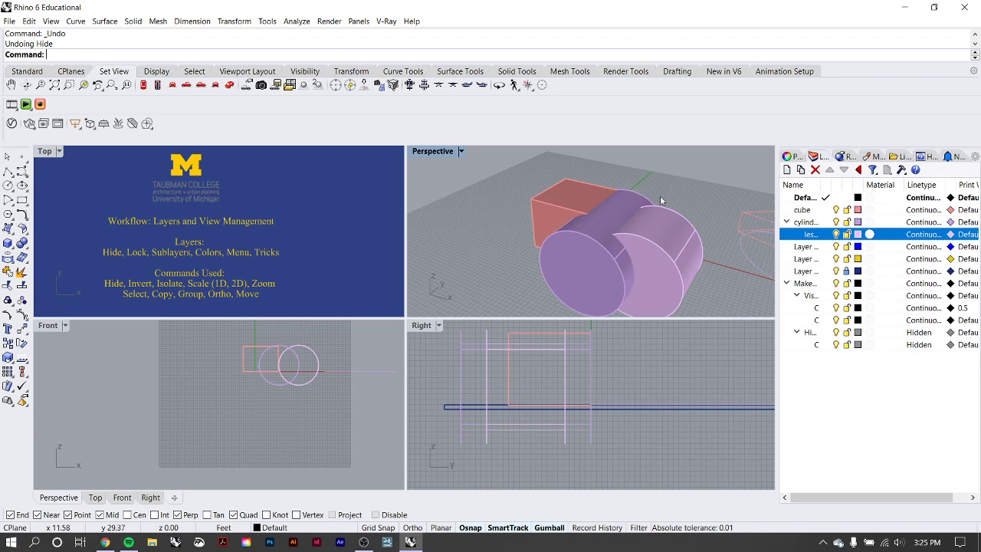
# - Select the original cylinder, invert the selection, hide all the other objects, and undo the hide
pyautogui.click(664, 203)
pyautogui.write('h')
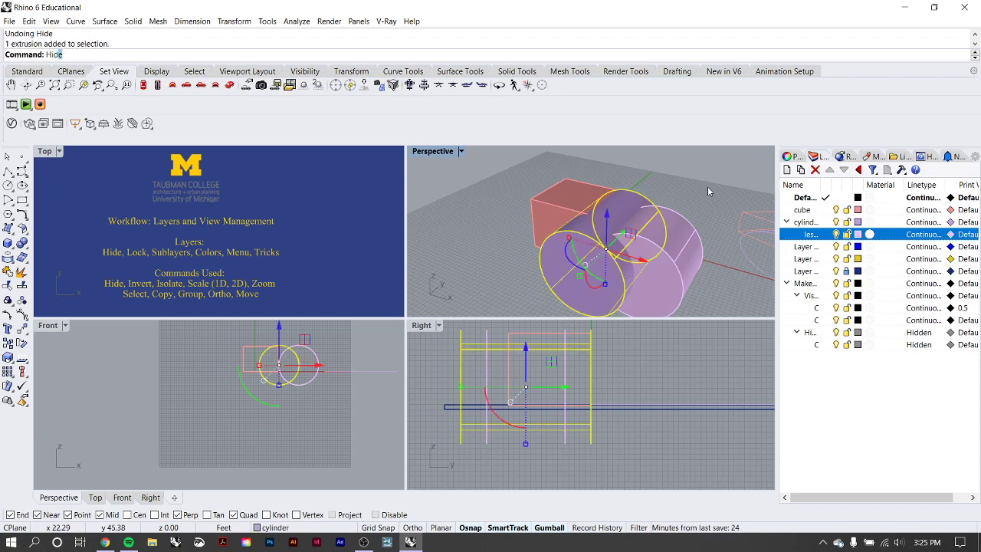
pyautogui.write('ide')
pyautogui.press('BackSpace')
pyautogui.press('BackSpace')
pyautogui.press('BackSpace')
pyautogui.press('BackSpace')
pyautogui.write('i')
pyautogui.press('Return')
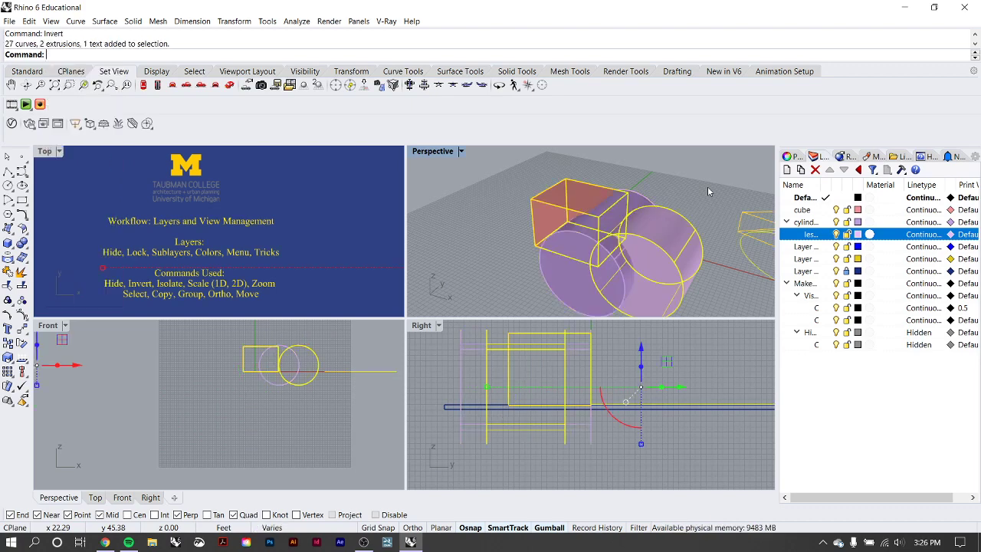
pyautogui.write('hide')
pyautogui.press('Return')
pyautogui.hotkey('ctrl', 'z')
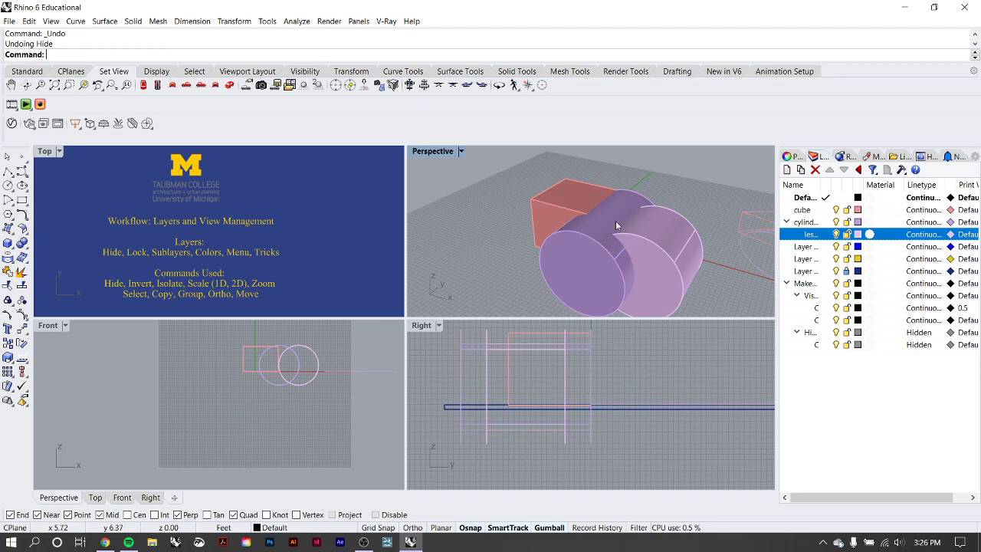
# - Select the objects on the cube layer, clear the selection, and try a crossing selection of the cube and both cylinders
pyautogui.rightClick(806, 210)
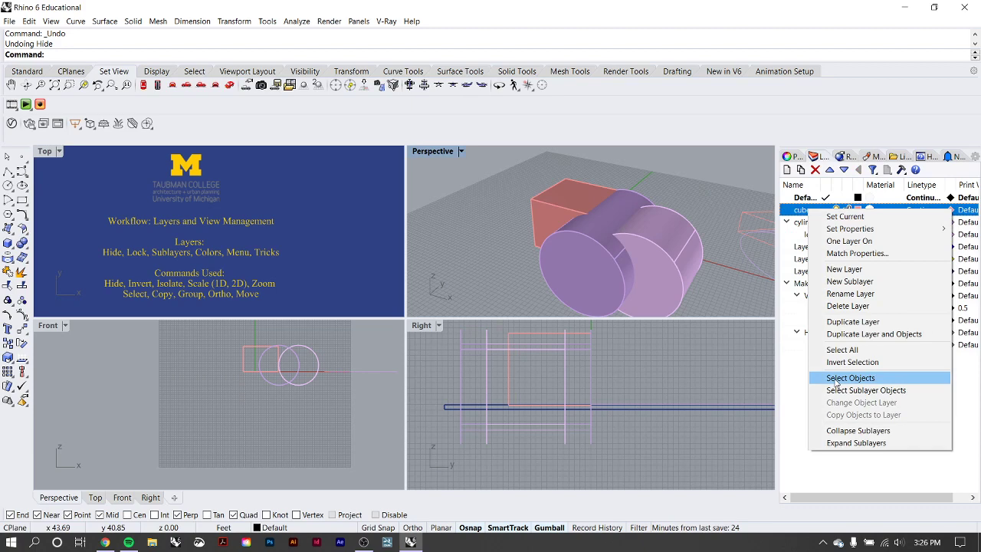
pyautogui.click(837, 378)
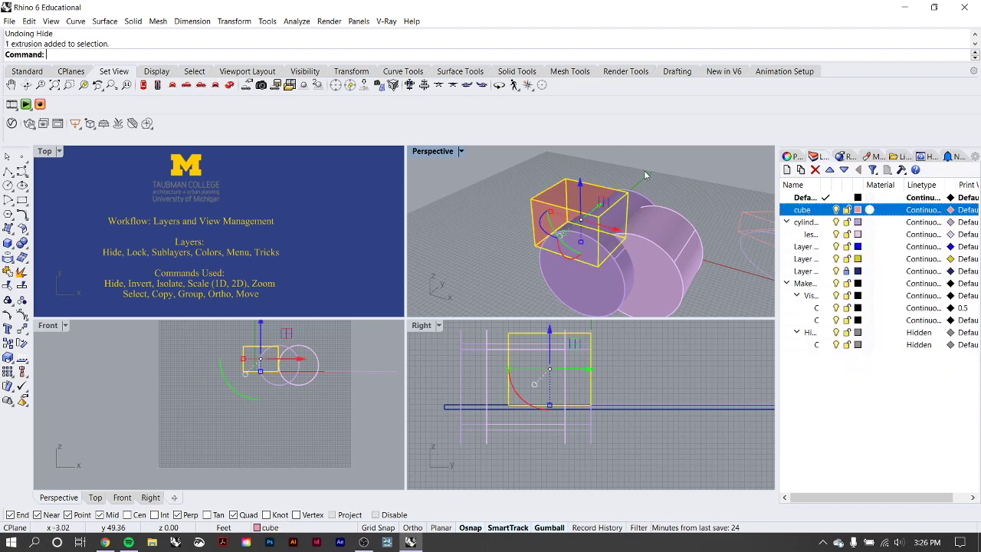
pyautogui.click(695, 186)
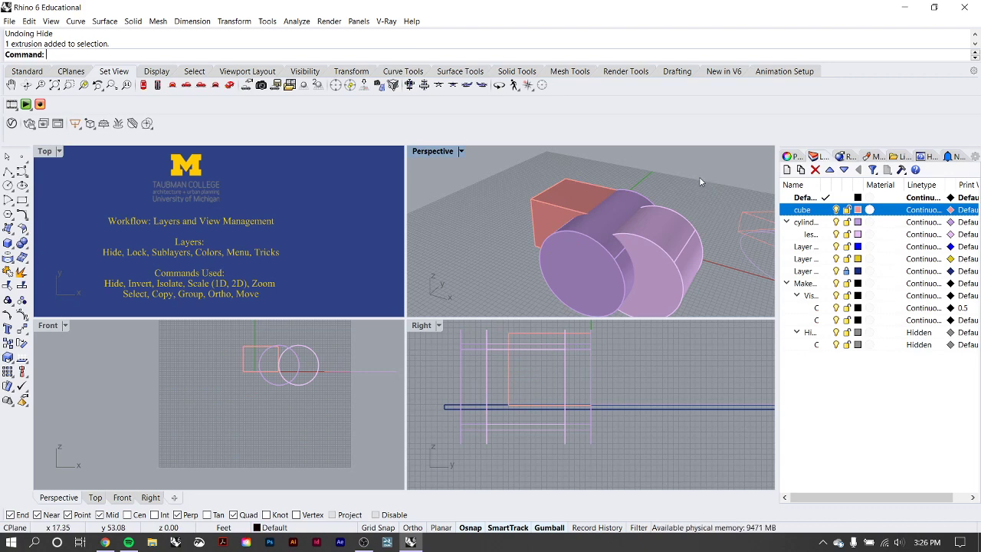
pyautogui.moveTo(588, 226); pyautogui.dragTo(554, 237)
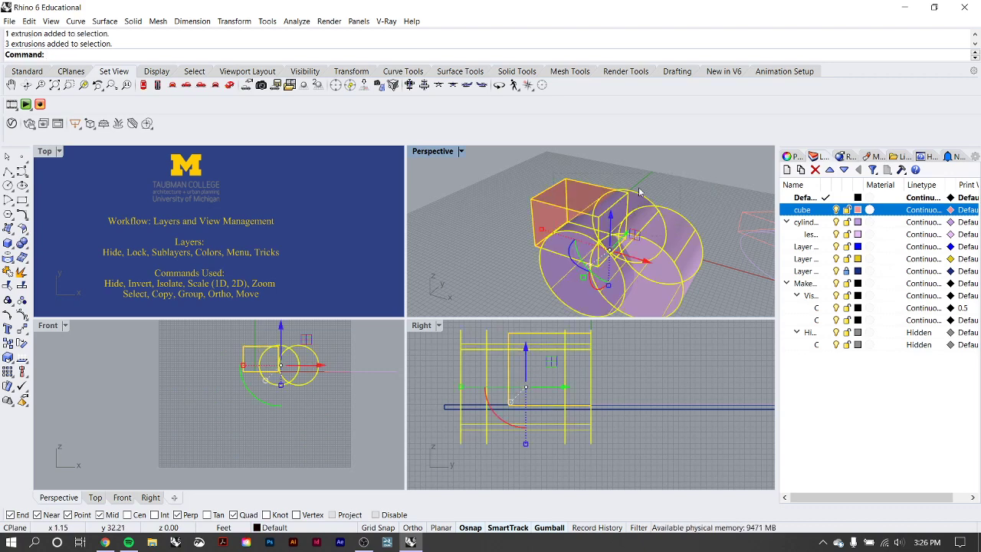
pyautogui.click(641, 188)
# - Isolate the original cylinder with the Isolate command, undo the isolation, and clear the selection
pyautogui.click(582, 244)
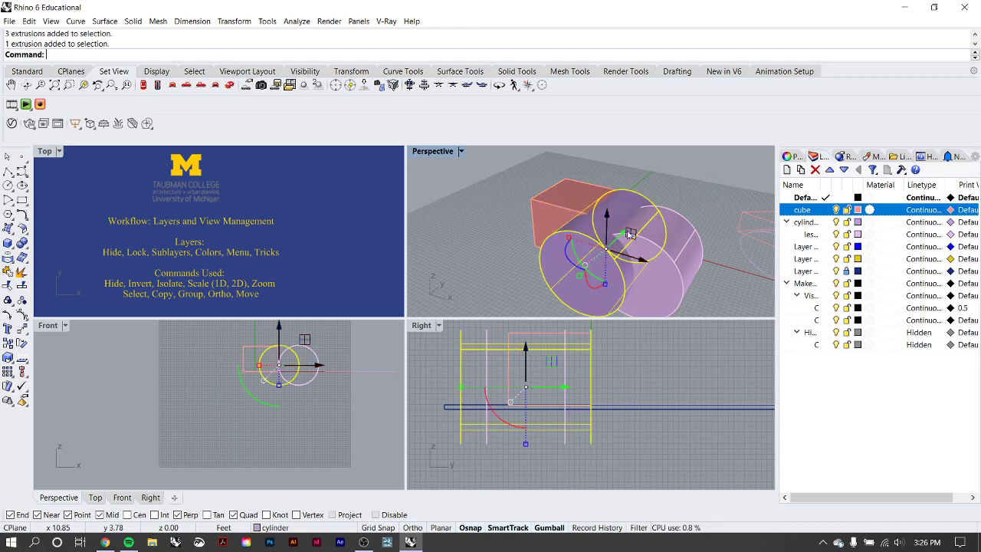
pyautogui.write('isolate')
pyautogui.press('Return')
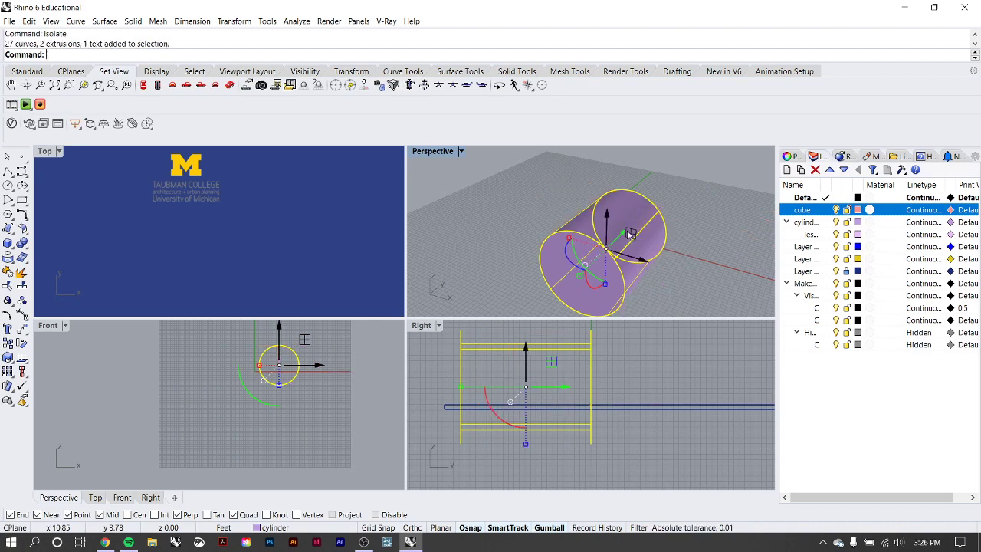
pyautogui.hotkey('ctrl', 'z')
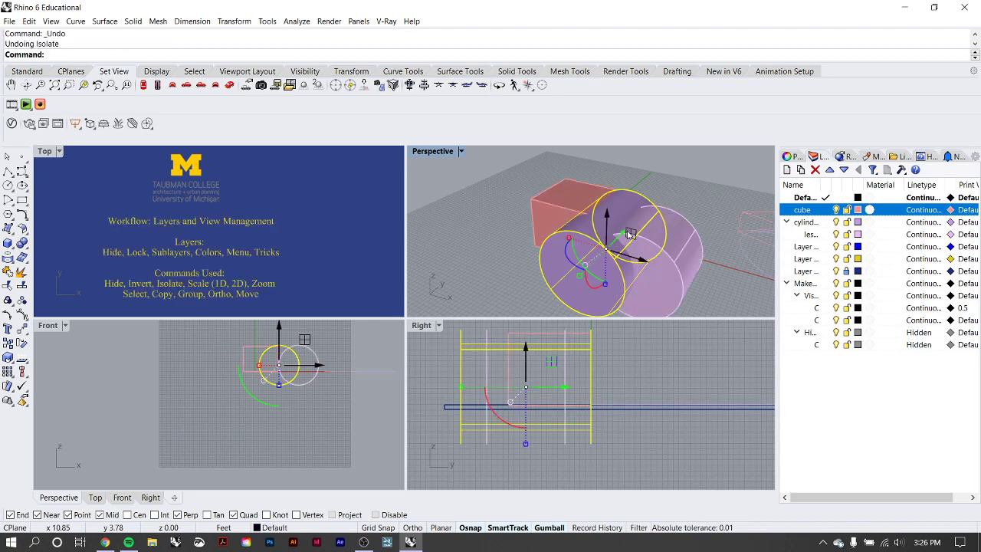
pyautogui.click(677, 180)
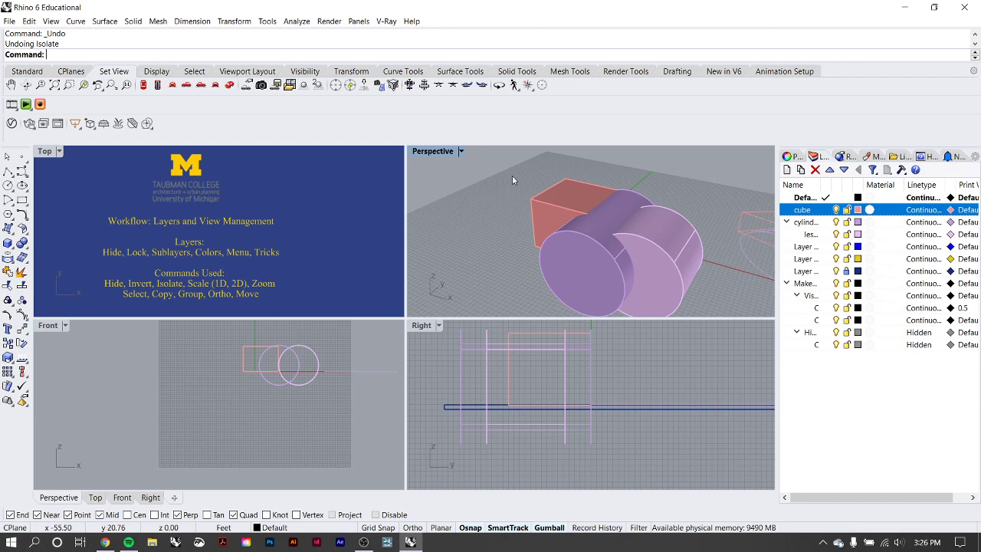
# - Add the cube, both cylinders and the 2D drawing to one selection, clear it, and repeat a crossing selection over the solids
pyautogui.click(561, 189)
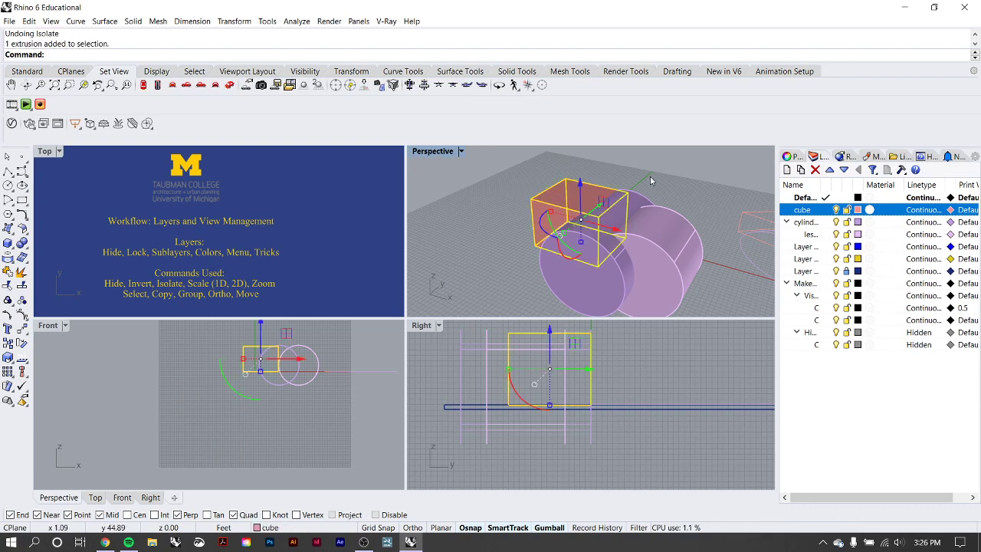
pyautogui.keyDown('shift'); pyautogui.click(640, 199); pyautogui.keyUp('shift')
pyautogui.keyDown('shift'); pyautogui.click(669, 210); pyautogui.keyUp('shift')
pyautogui.keyDown('shift'); pyautogui.click(742, 217); pyautogui.keyUp('shift')
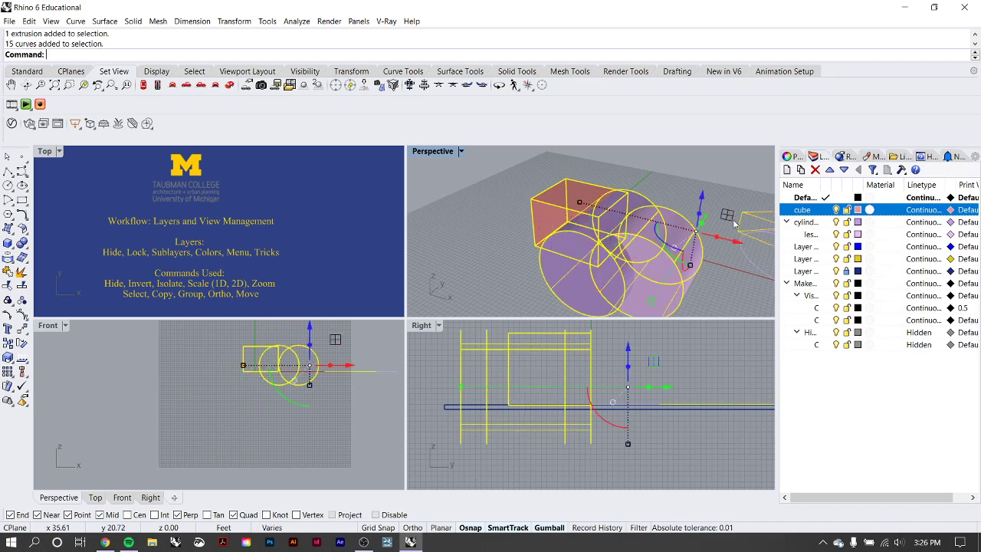
pyautogui.click(670, 171)
pyautogui.moveTo(705, 161); pyautogui.dragTo(544, 275)
pyautogui.click(698, 167)
# - Select the cube and both cylinders one by one, remove the original cylinder from the selection, and deselect everything
pyautogui.click(627, 183)
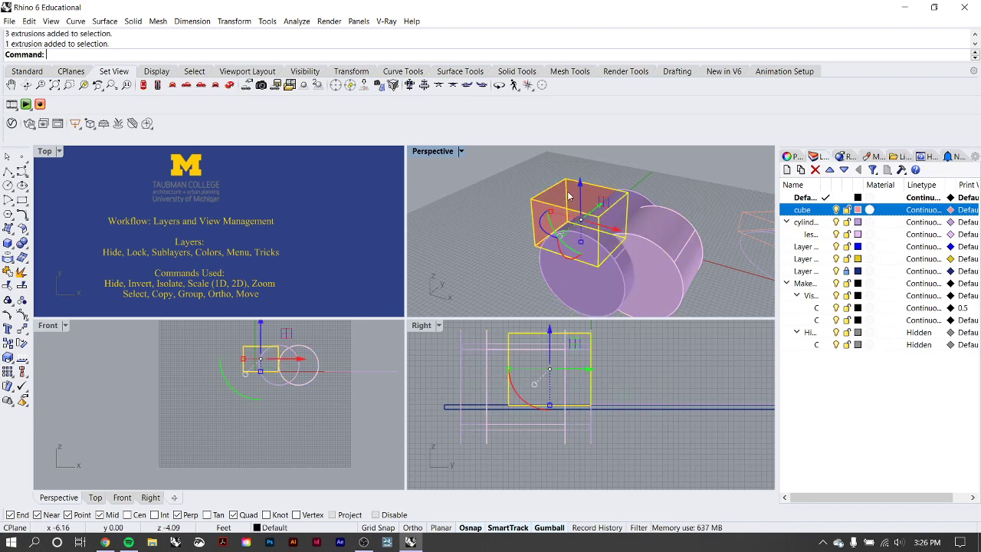
pyautogui.keyDown('shift'); pyautogui.click(642, 205); pyautogui.keyUp('shift')
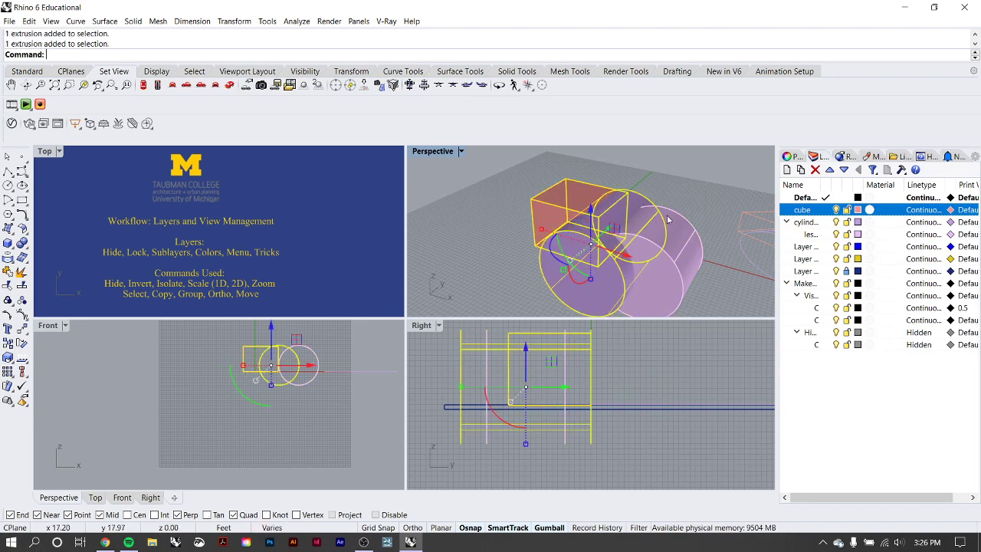
pyautogui.keyDown('shift'); pyautogui.click(667, 220); pyautogui.keyUp('shift')
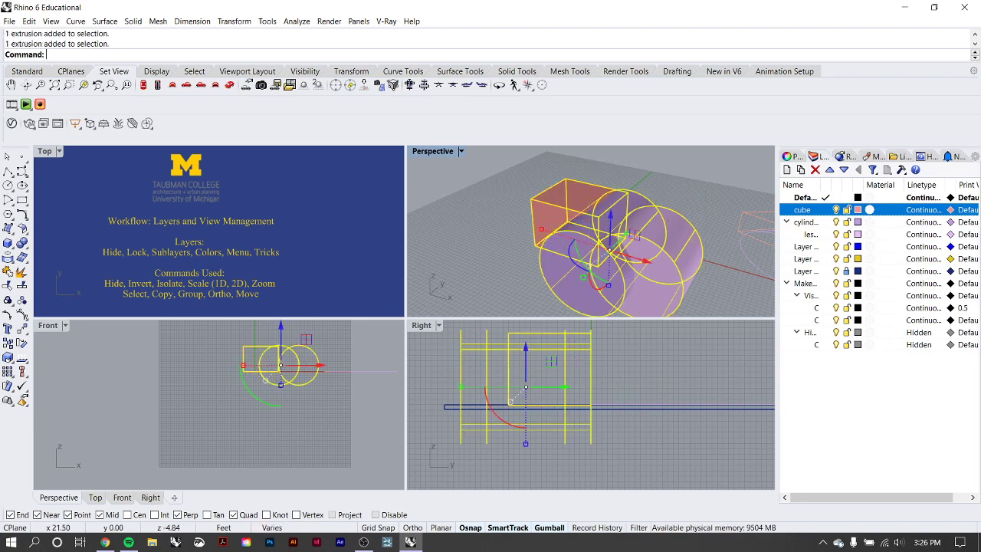
pyautogui.keyDown('ctrl'); pyautogui.click(643, 200); pyautogui.keyUp('ctrl')
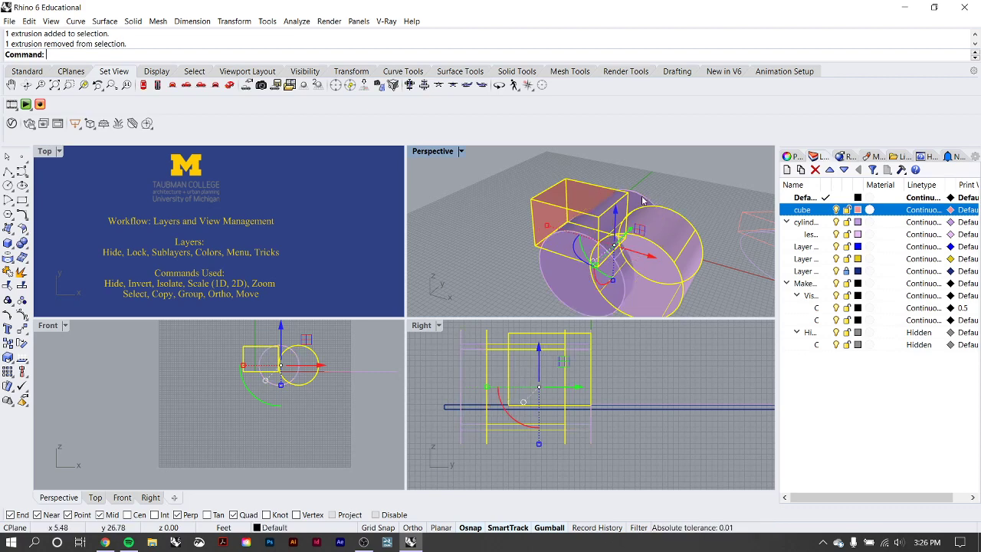
pyautogui.click(706, 203)
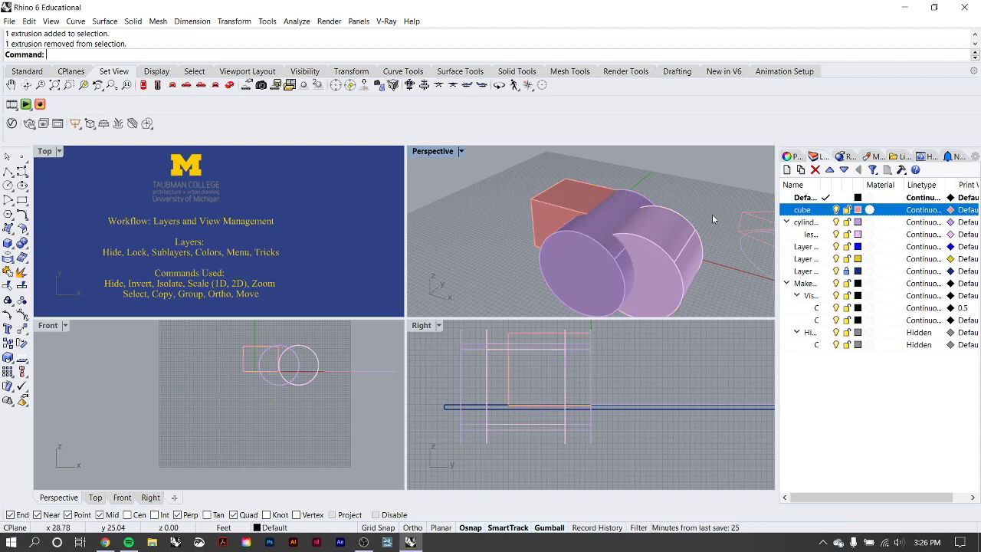
# - Isolate the cube with the Isolate command
pyautogui.click(583, 192)
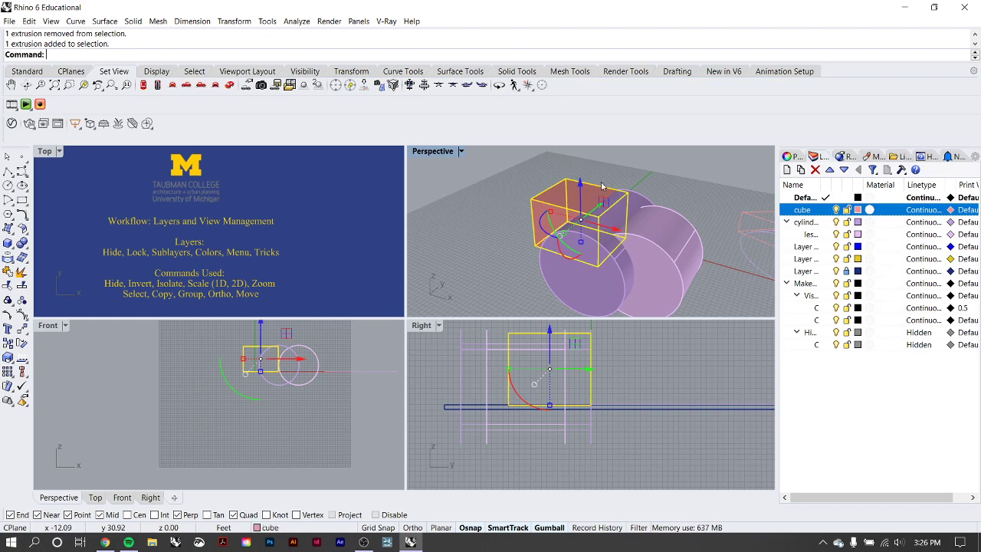
pyautogui.write('Isolate')
pyautogui.press('Return')
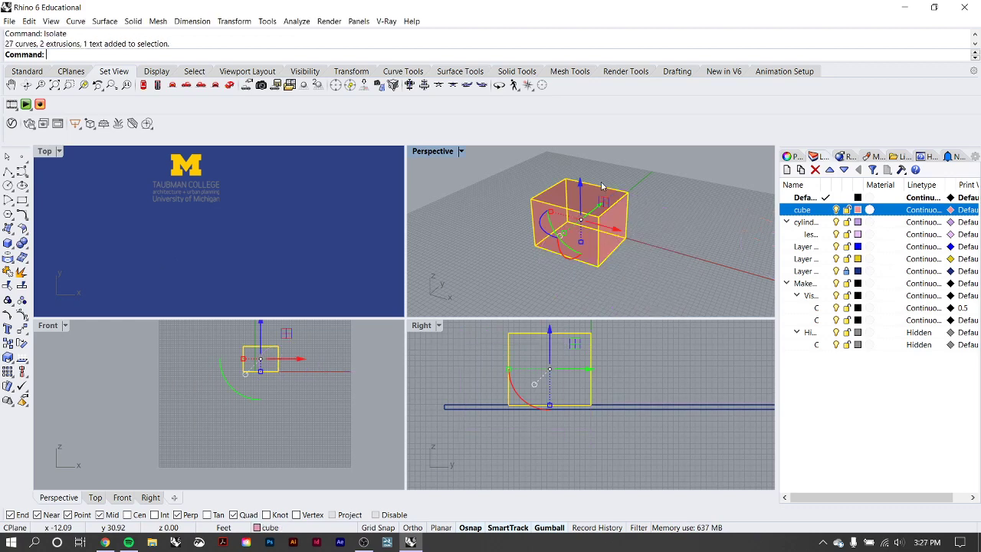
# - Undo the cube's isolation and lock the yellow text layer
pyautogui.hotkey('ctrl', 'z')
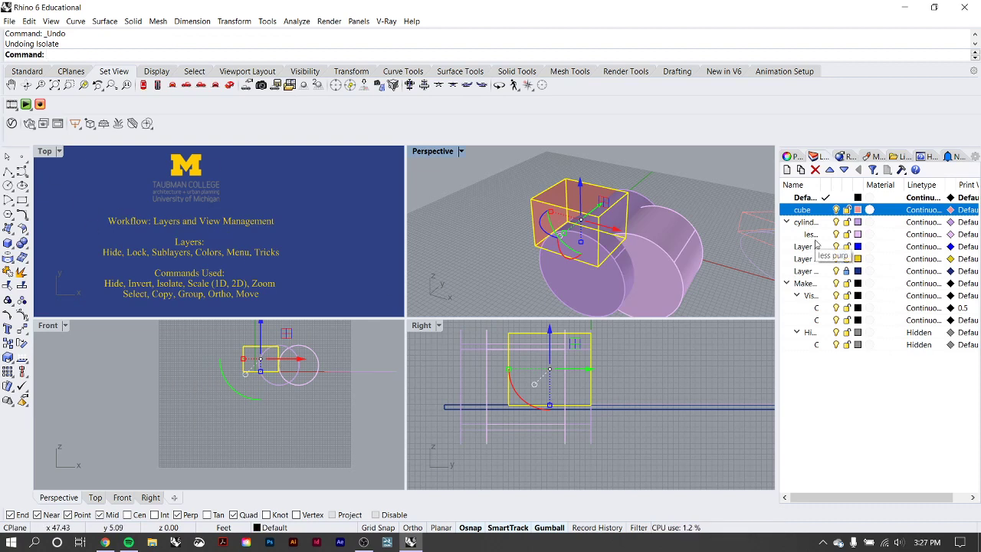
pyautogui.click(840, 260)
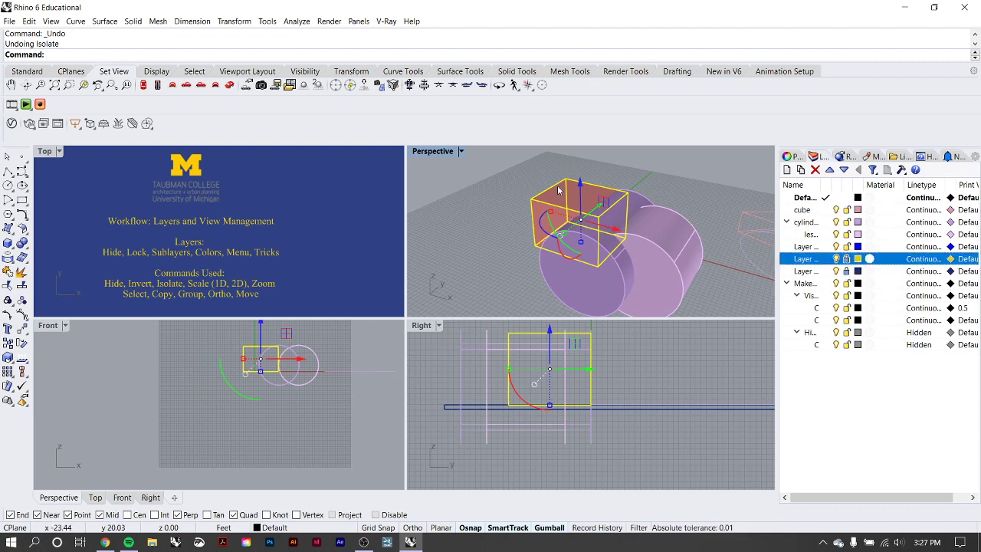
# - Isolate the cube with the Isolate command and clear the selection
pyautogui.click(621, 153)
pyautogui.press('Return')
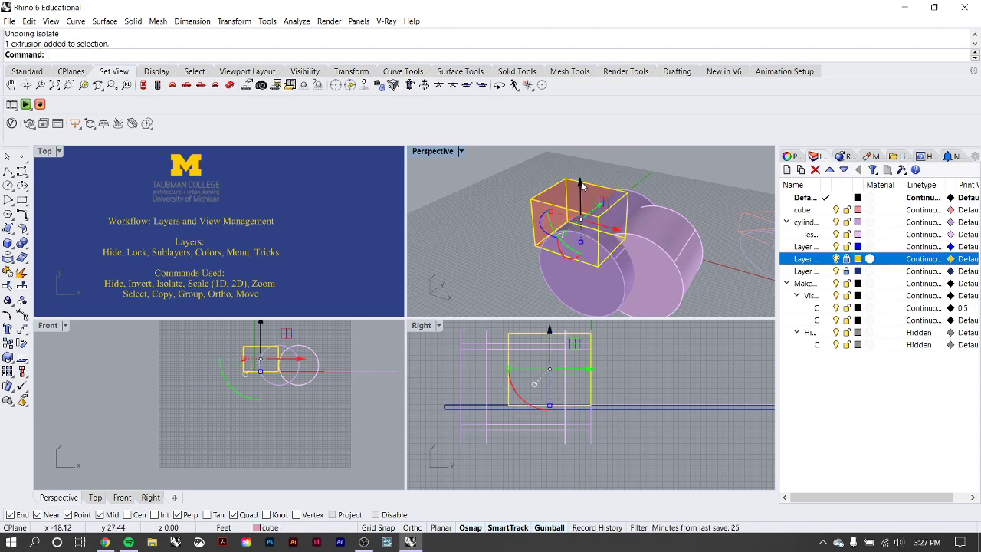
pyautogui.press('Return')
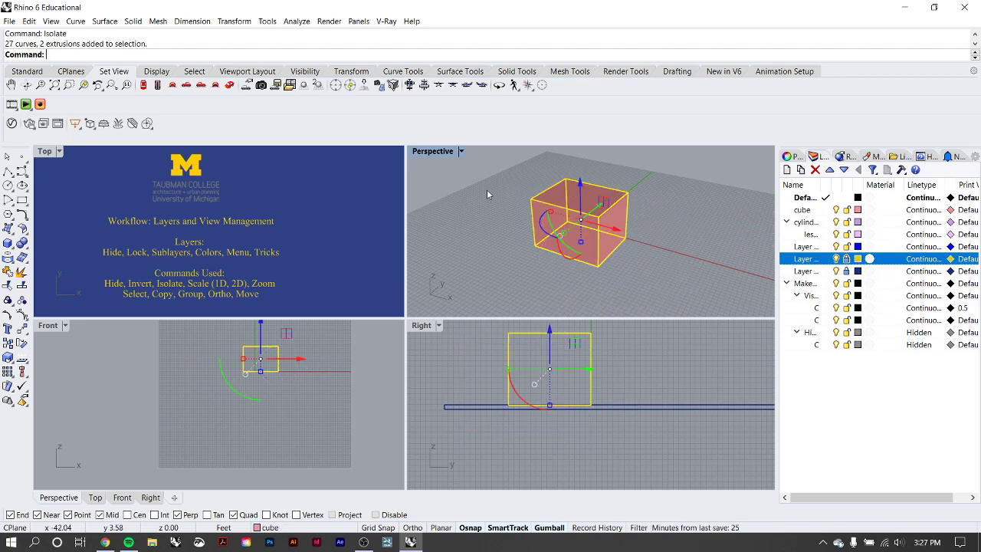
pyautogui.click(505, 183)
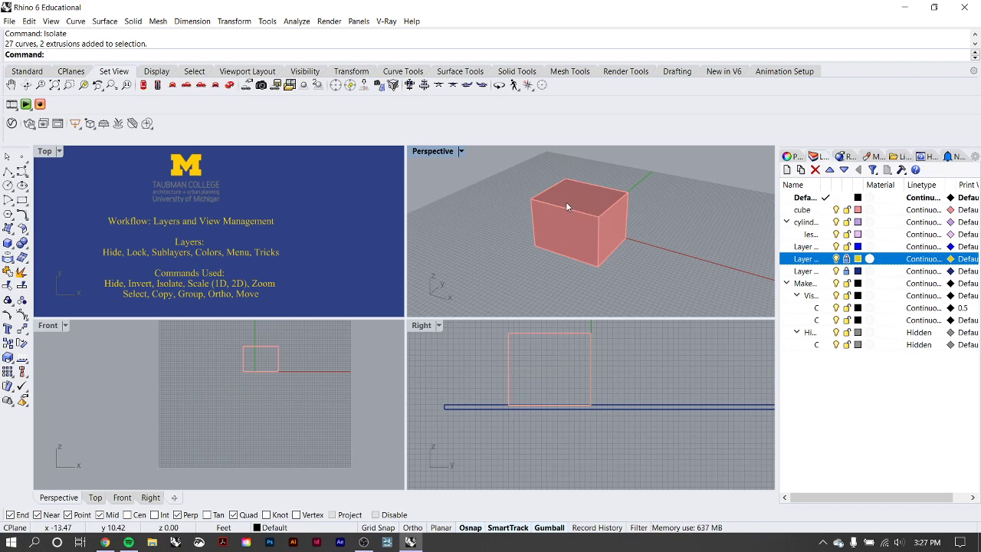
# - Try a one-directional scale of the cube with Scale1D, using the ends of its top front edge as base and reference points
pyautogui.write('Scale')
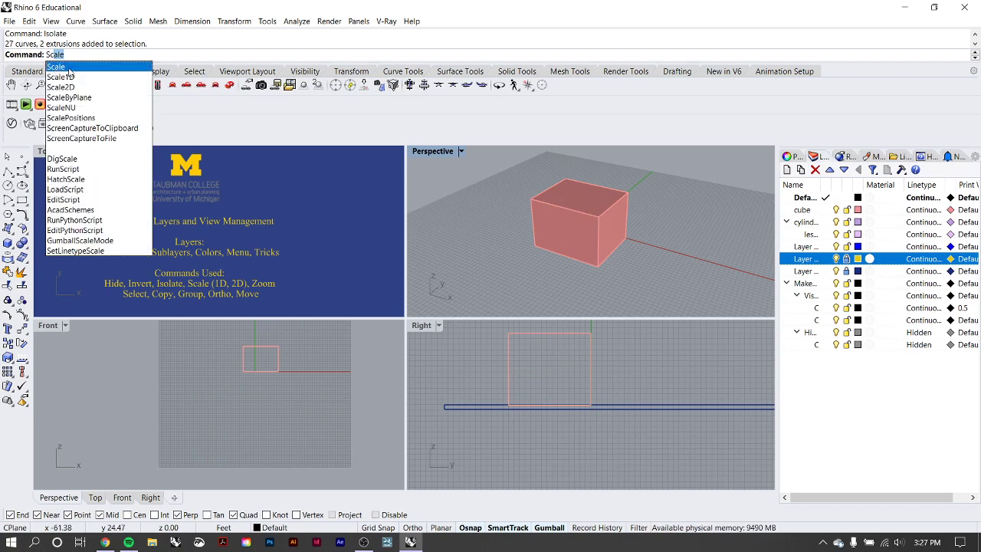
pyautogui.click(72, 78)
pyautogui.click(550, 217)
pyautogui.press('Return')
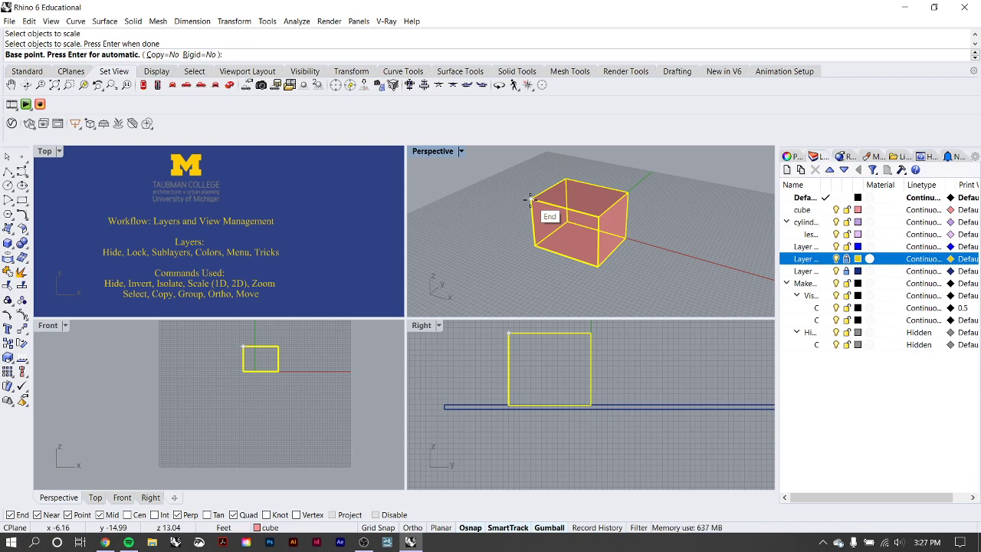
pyautogui.click(600, 215)
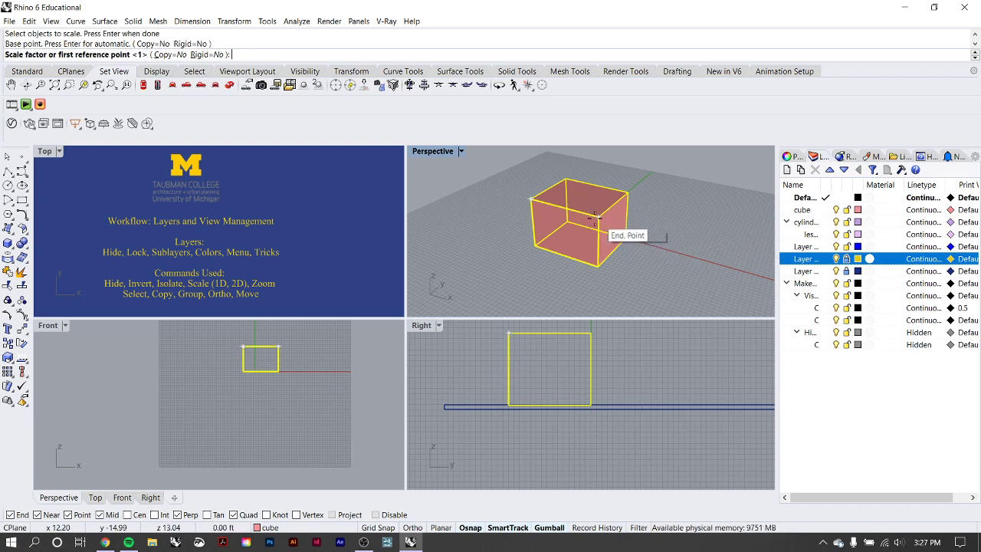
pyautogui.click(530, 199)
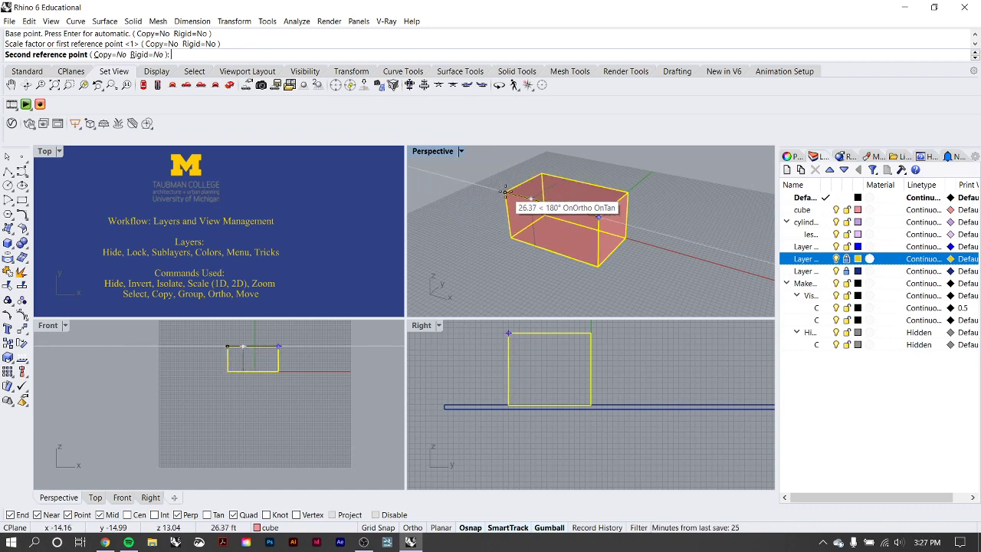
pyautogui.click(531, 197)
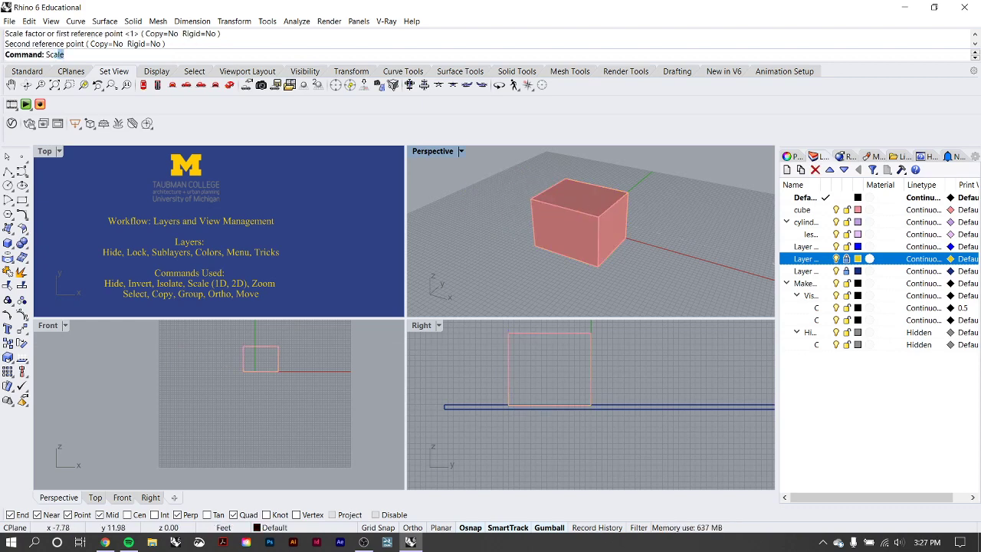
# - Try a two-directional scale of the cube with Scale2D from its front top corner, referencing the adjacent top corner
pyautogui.press('Down')
pyautogui.press('Down')
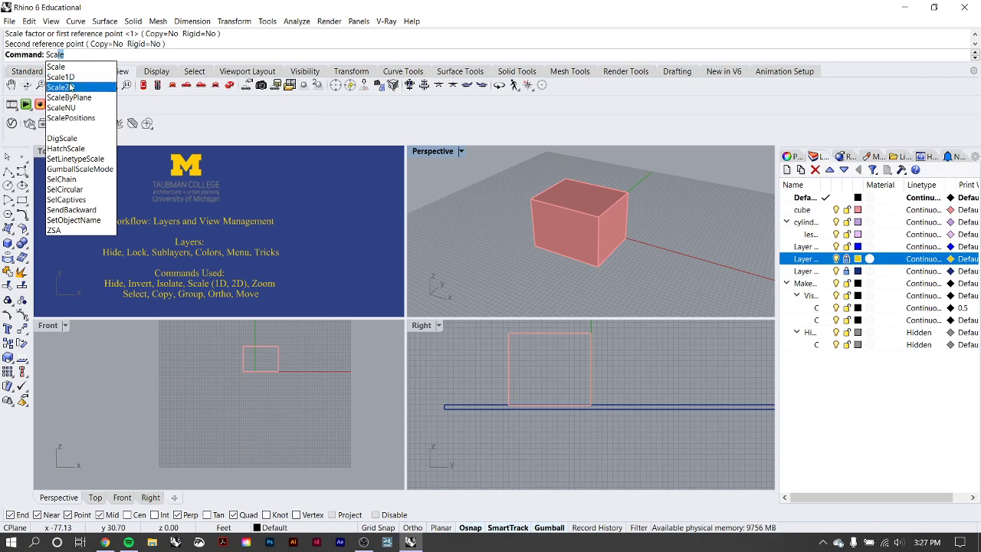
pyautogui.press('Return')
pyautogui.click(585, 222)
pyautogui.press('Return')
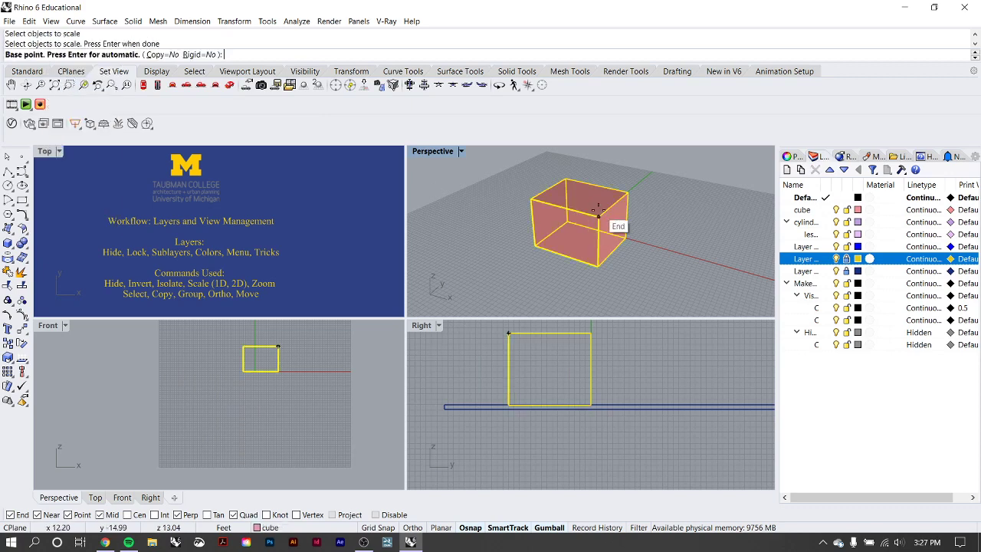
pyautogui.click(599, 217)
pyautogui.click(628, 191)
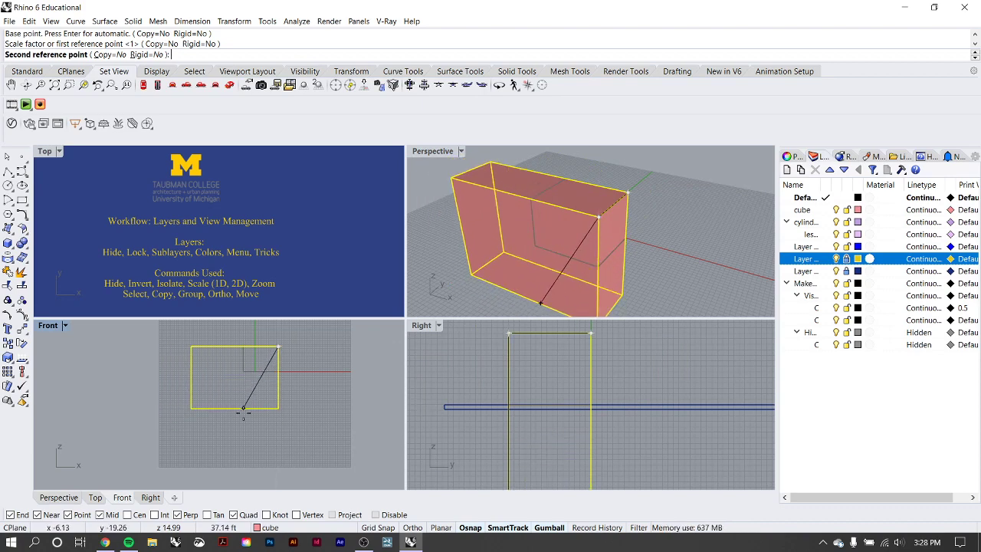
pyautogui.press('Escape')
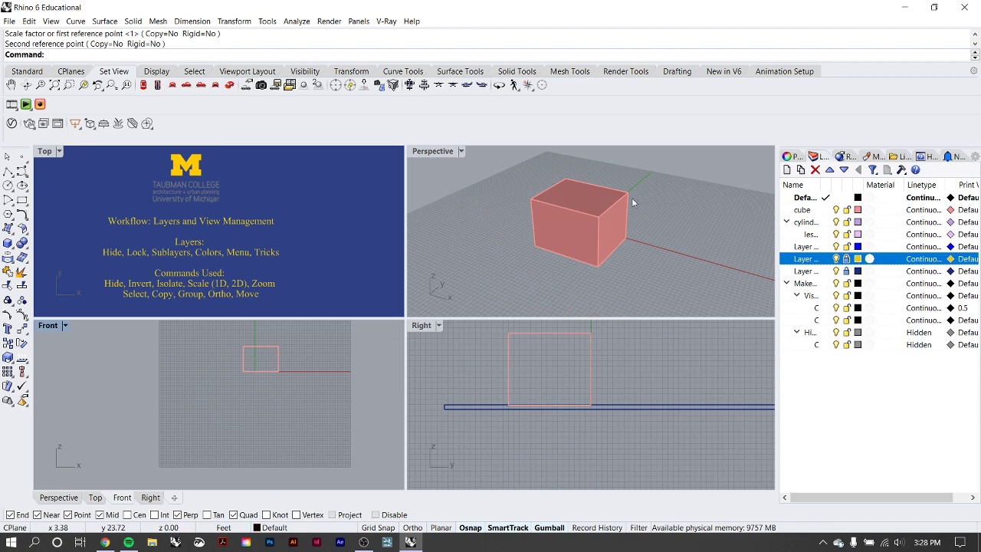
# - Try a uniform Scale of the cube from one top corner, using the top front edge as the reference length
pyautogui.write('Scale')
pyautogui.click(618, 202)
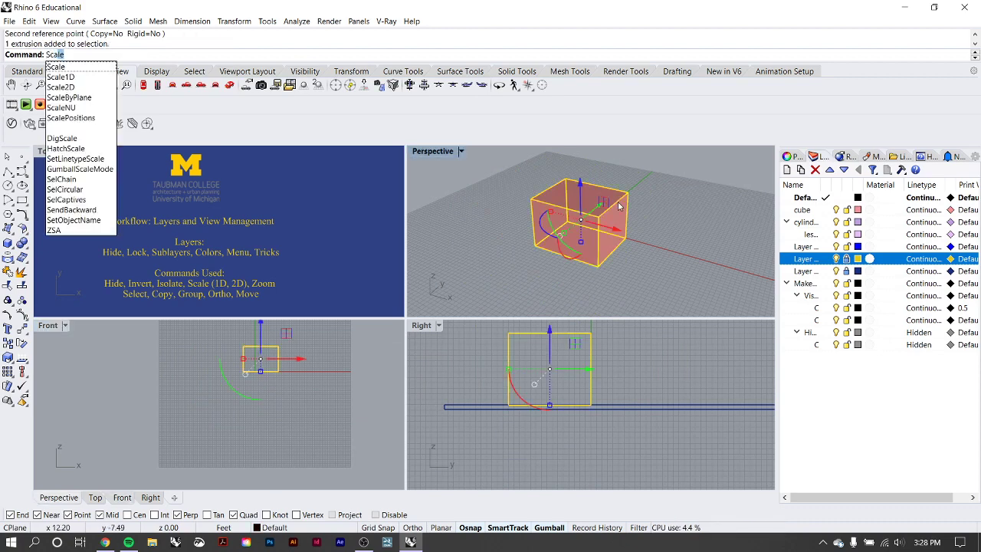
pyautogui.press('Return')
pyautogui.click(530, 200)
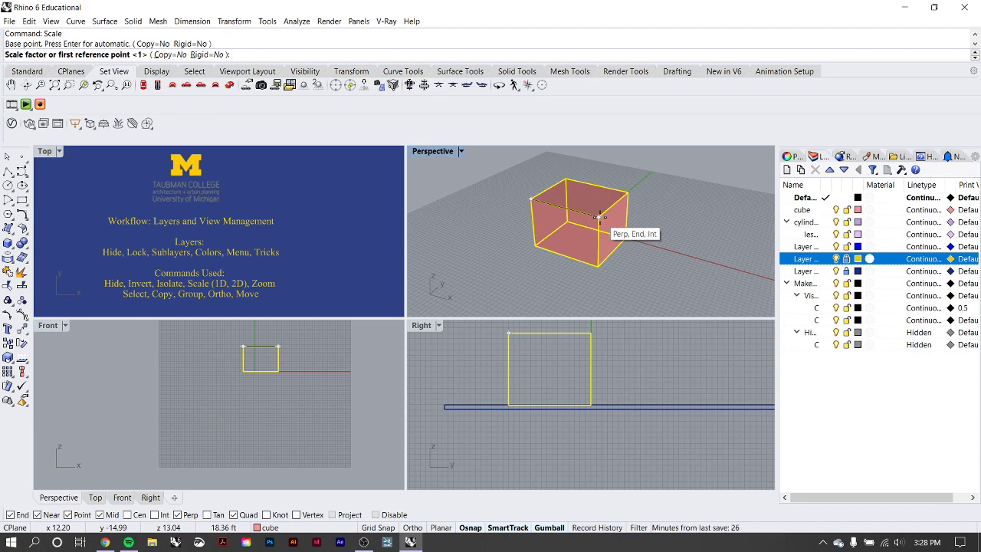
pyautogui.click(598, 217)
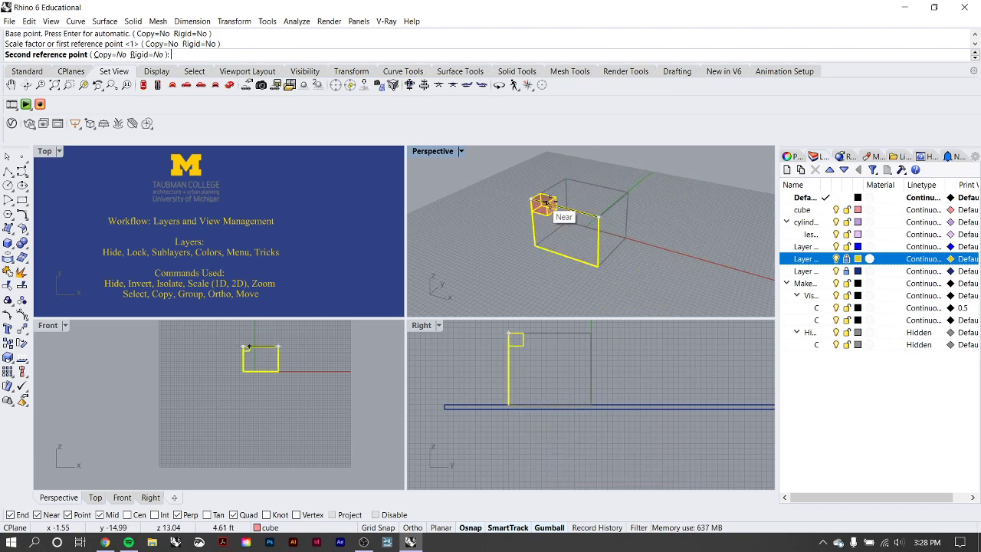
pyautogui.press('Escape')
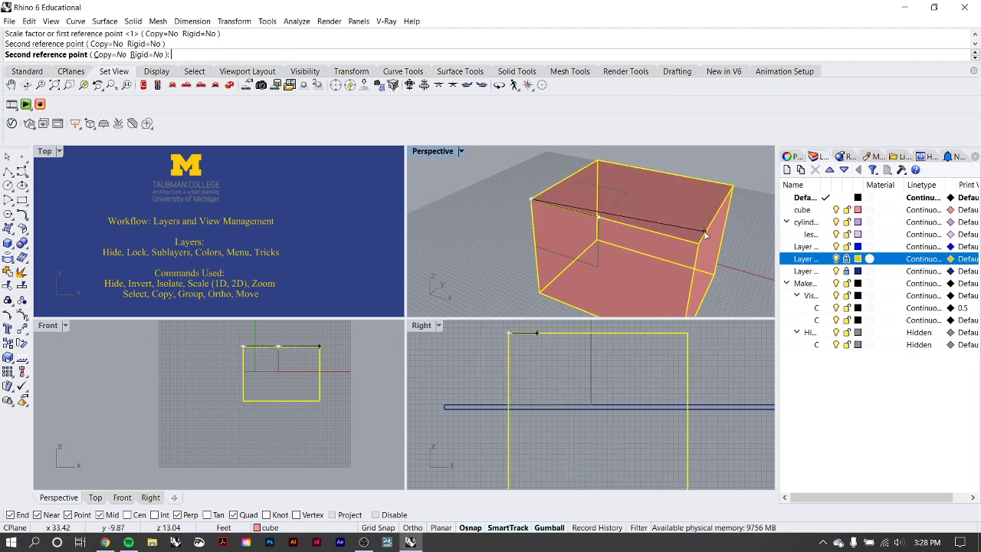
# - Try another uniform Scale of the cube with base and reference points picked outside it, and clear the selection
pyautogui.press('Return')
pyautogui.click(629, 174)
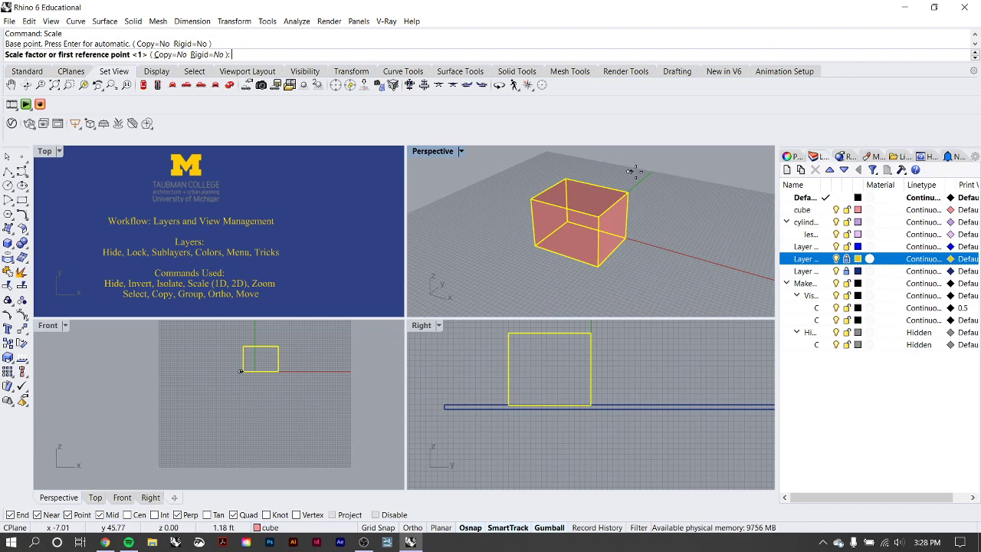
pyautogui.click(702, 186)
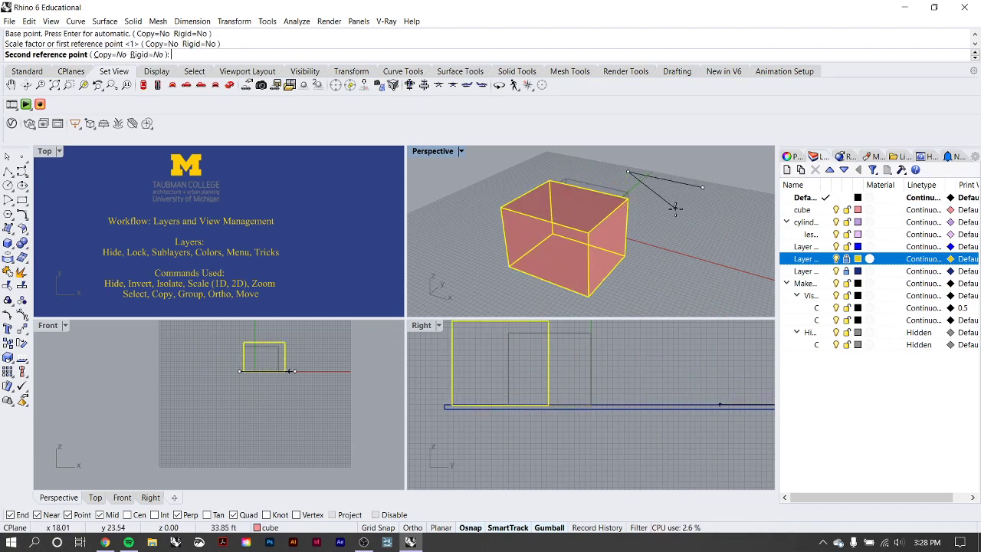
pyautogui.press('Escape')
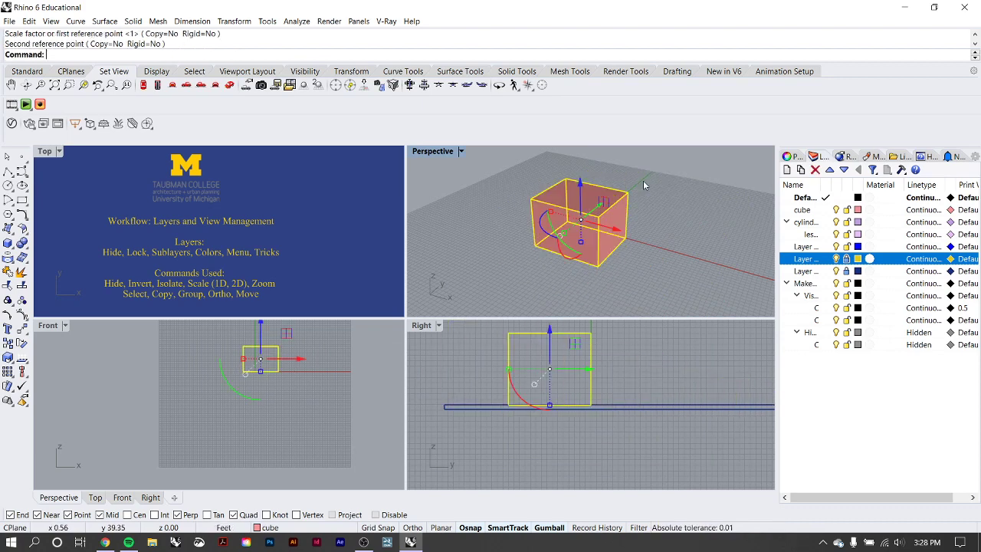
pyautogui.click(654, 194)
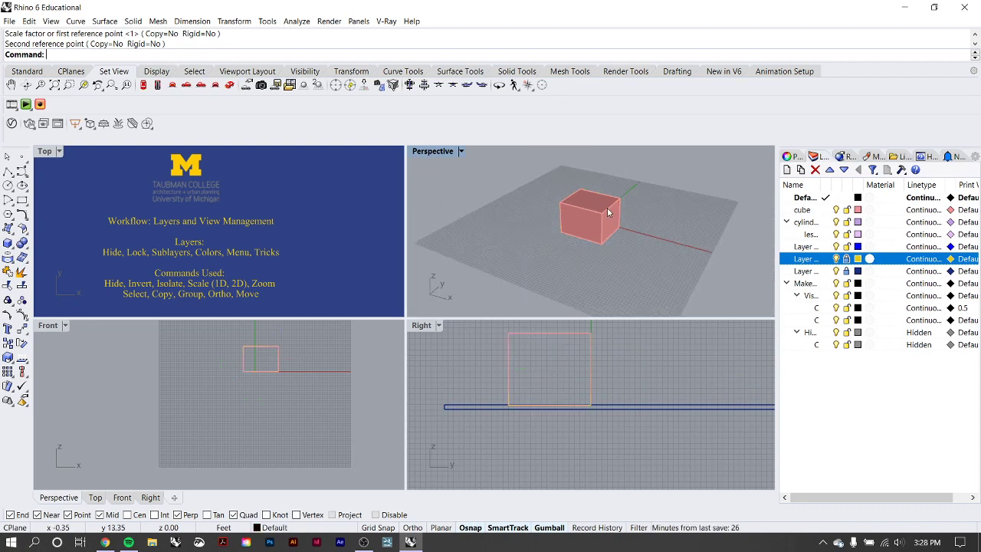
# - Zoom far out in the Perspective view, select the cube in the Front view, and zoom Perspective to it with ZS
pyautogui.scroll(-10, 607, 207)
pyautogui.scroll(-3, 606, 207)
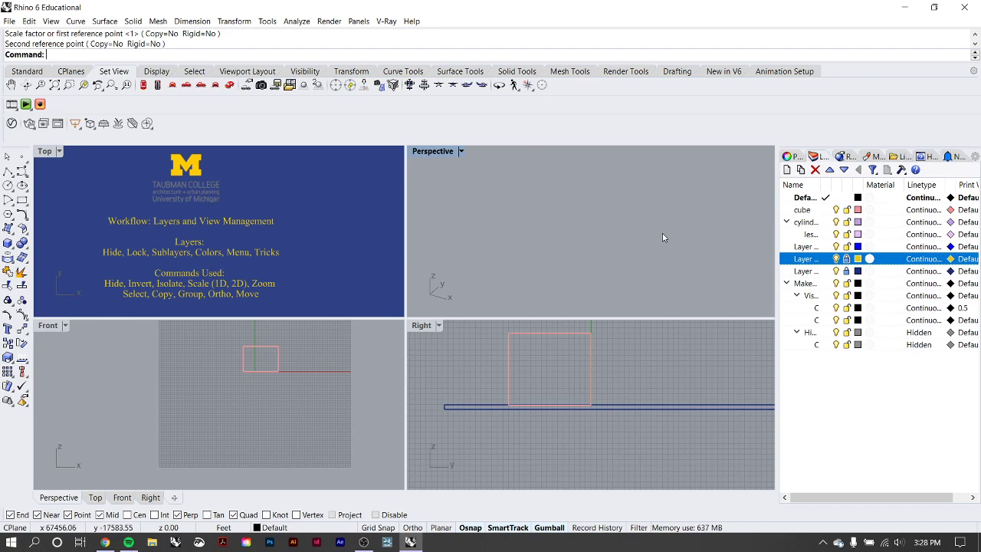
pyautogui.click(269, 348)
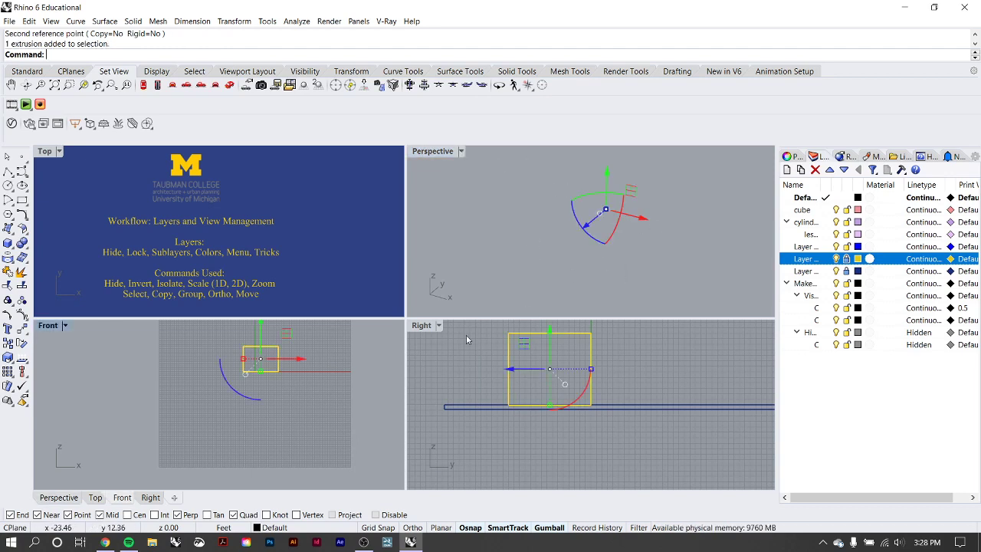
pyautogui.scroll(4, 610, 198)
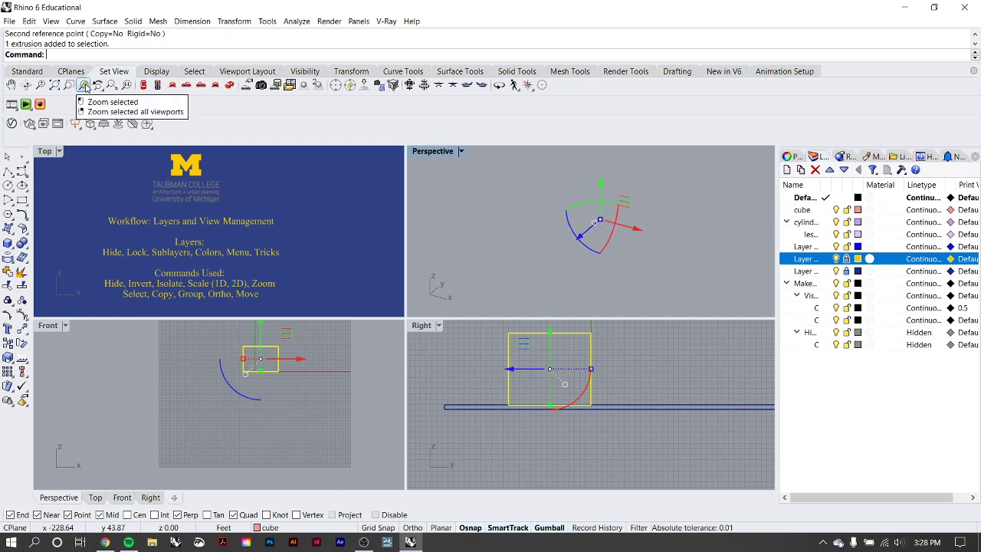
pyautogui.write('ZS')
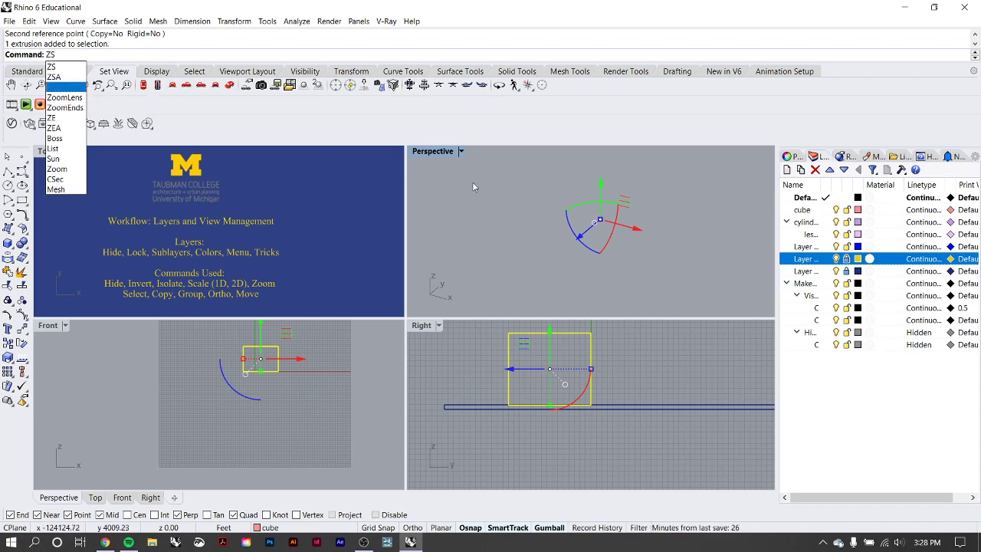
pyautogui.press('Return')
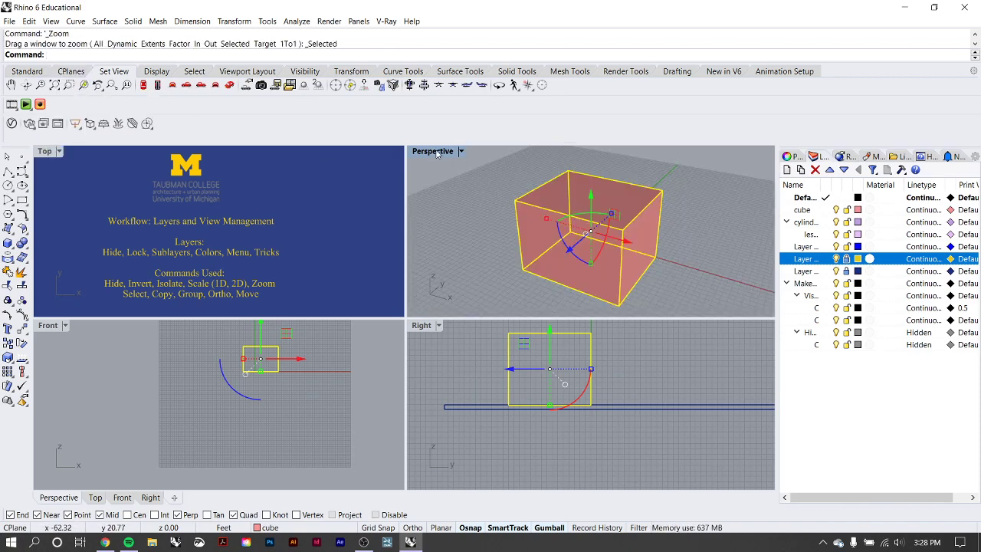
# - Zoom the Perspective view to the selected cube again with ZS, orbit around it, and deselect it
pyautogui.scroll(-3, 640, 235)
pyautogui.scroll(2, 665, 220)
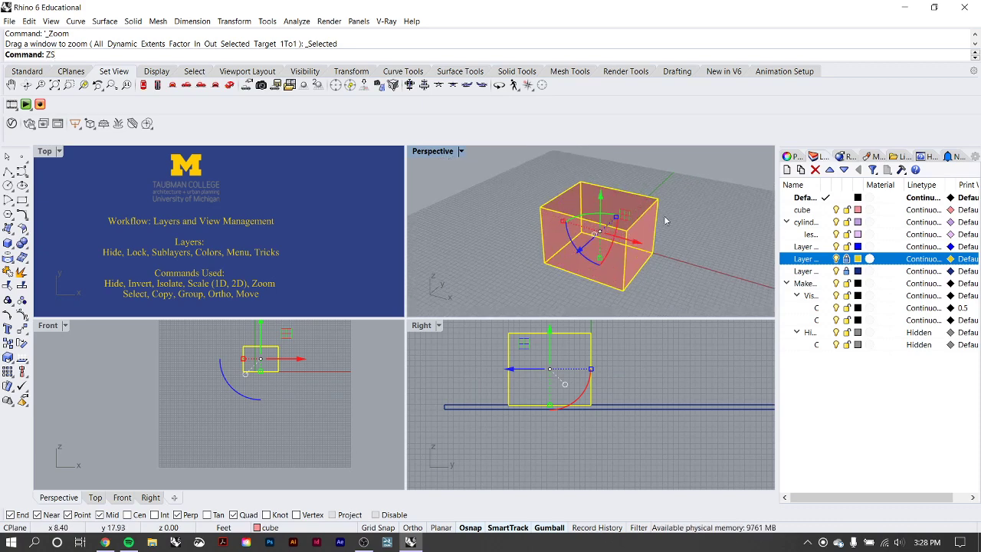
pyautogui.write('ZS')
pyautogui.press('Return')
pyautogui.moveTo(708, 214); pyautogui.dragTo(554, 208, button='right')
pyautogui.click(703, 192)
# - Bring back all hidden objects with the Show command
pyautogui.moveTo(704, 193); pyautogui.dragTo(656, 202, button='right')
pyautogui.scroll(-2, 657, 207)
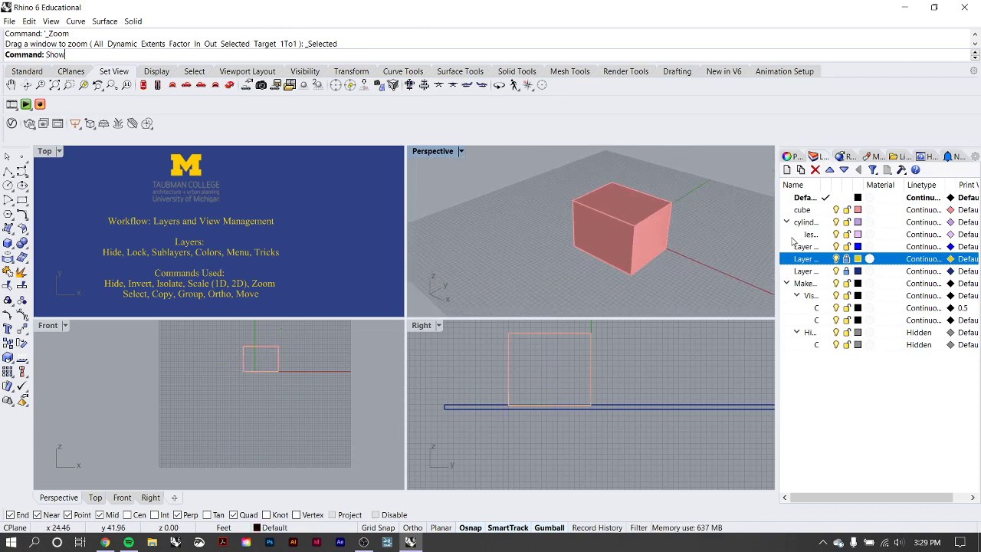
pyautogui.press('Return')
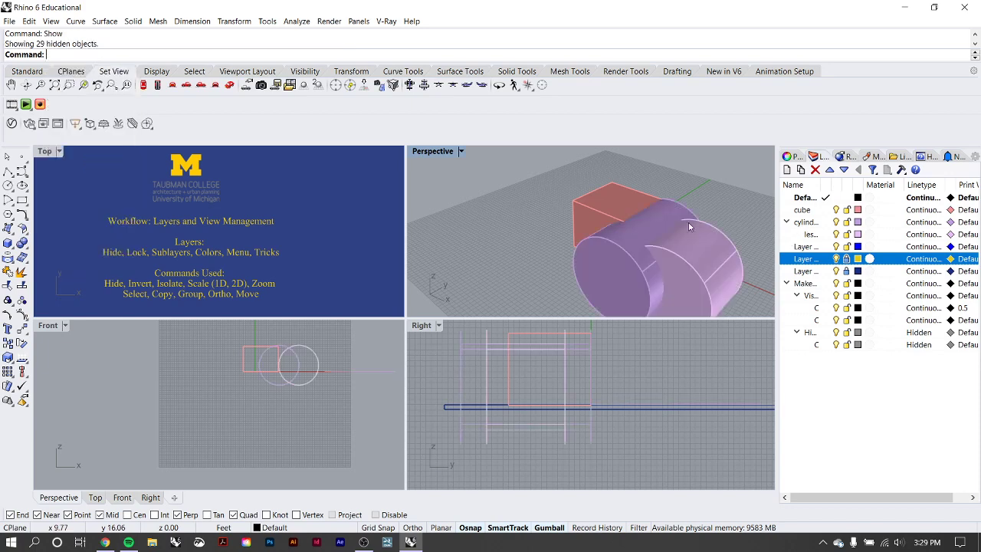
pyautogui.keyDown('shift'); pyautogui.moveTo(688, 225); pyautogui.dragTo(603, 193, button='right'); pyautogui.keyUp('shift')
pyautogui.scroll(-3, 617, 198)
pyautogui.scroll(2, 602, 194)
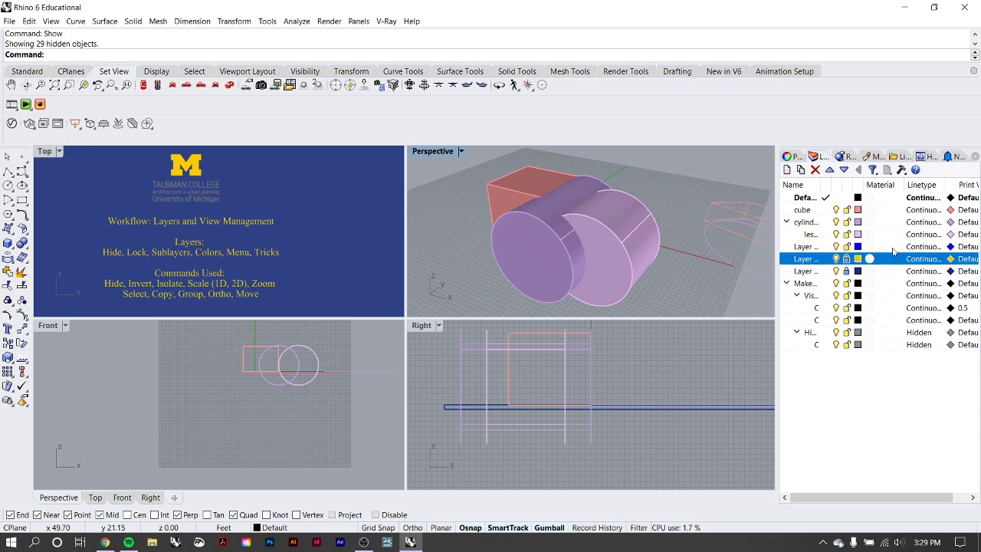
# - Turn the yellow and dark blue layers off and back on, and do the same with the cube layer
pyautogui.click(835, 259)
pyautogui.click(835, 271)
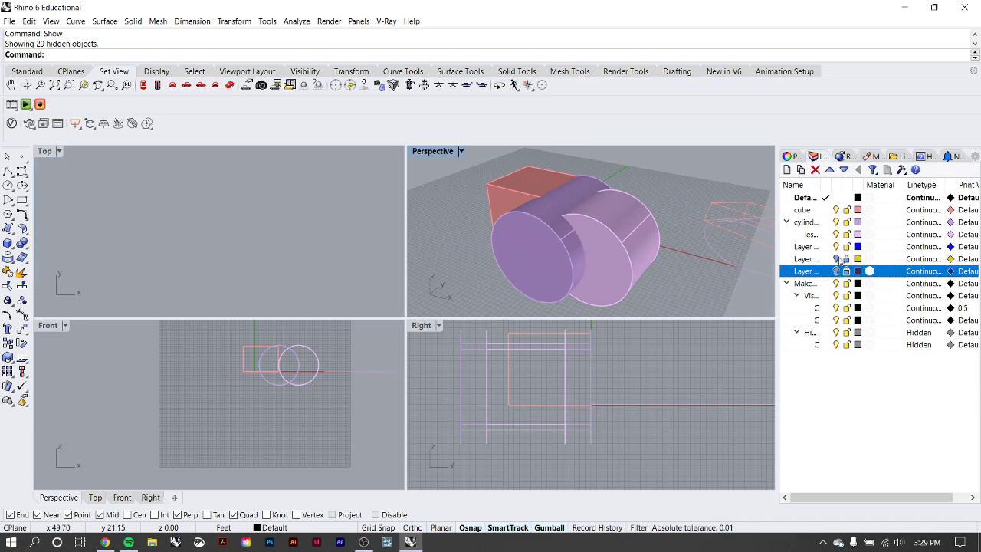
pyautogui.click(835, 259)
pyautogui.click(835, 271)
pyautogui.click(835, 209)
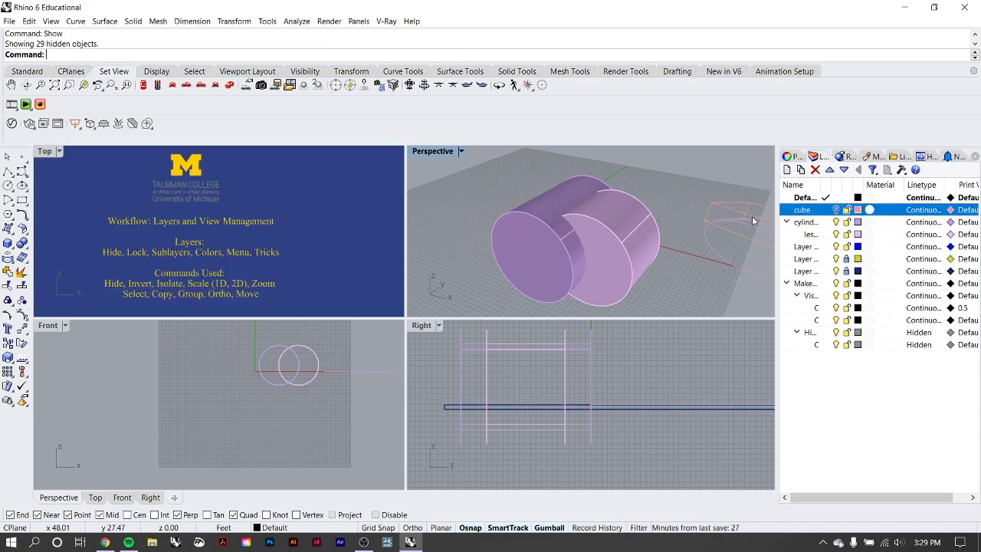
pyautogui.click(836, 210)
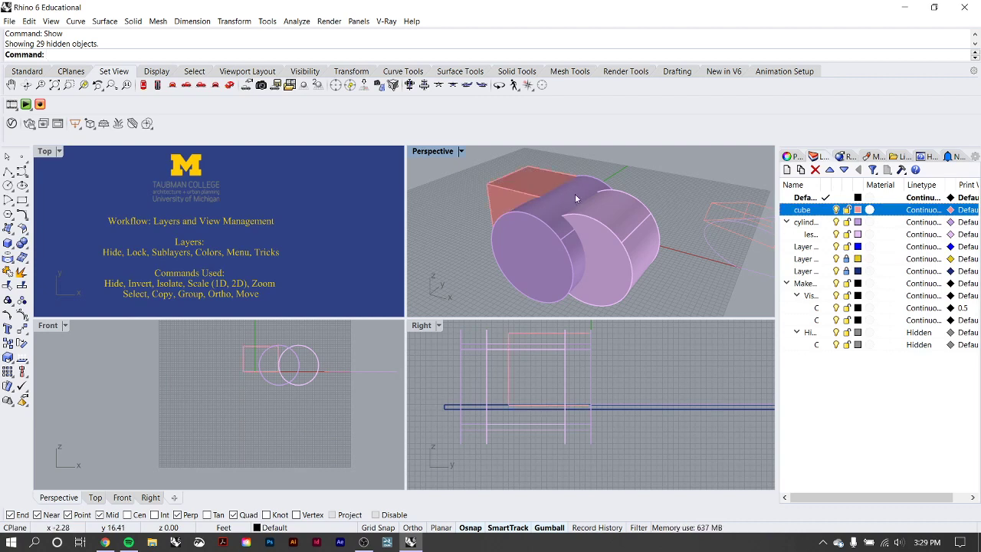
# - Copy the light purple cylinder to several freehand points around the original in the Perspective view
pyautogui.click(611, 234)
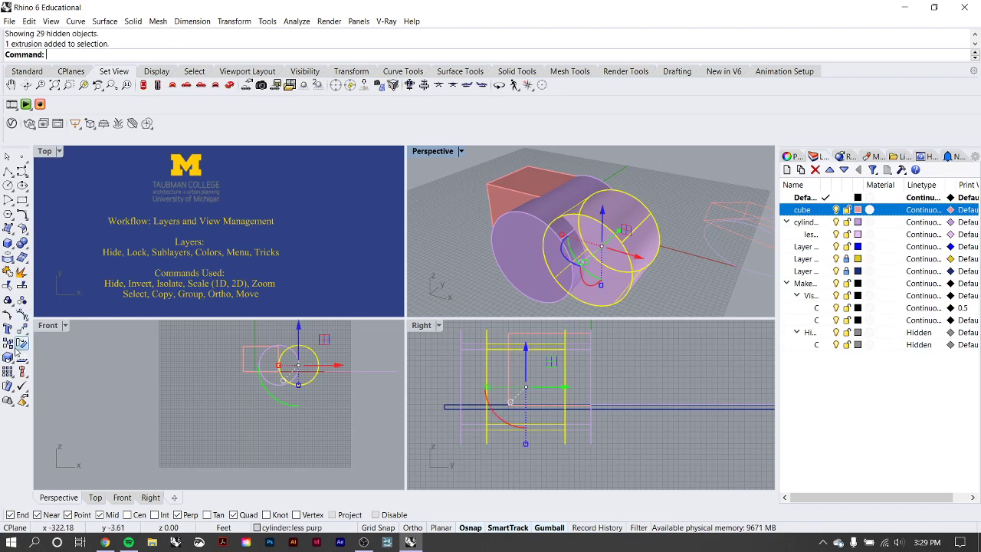
pyautogui.click(17, 349)
pyautogui.click(605, 230)
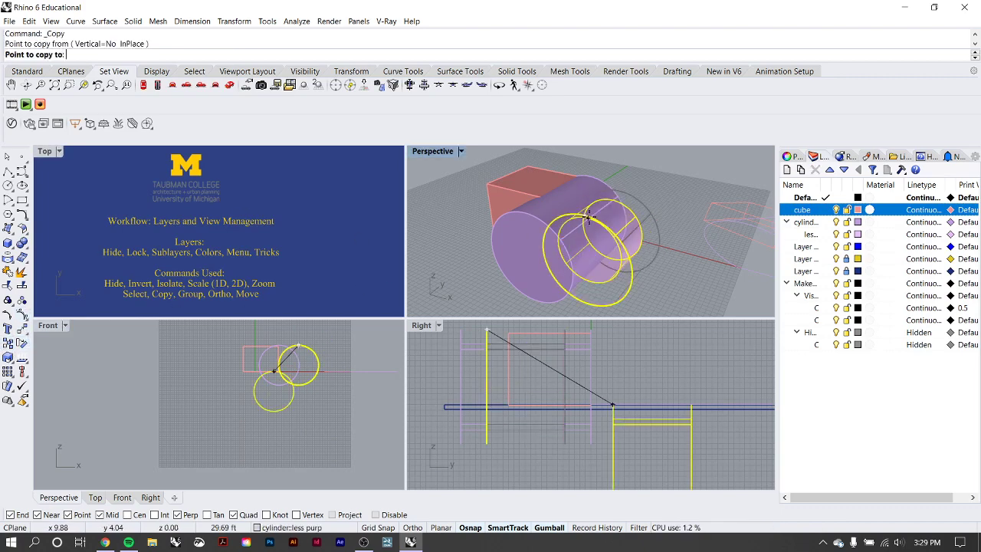
pyautogui.click(618, 191)
pyautogui.click(585, 177)
pyautogui.click(479, 233)
pyautogui.click(560, 265)
pyautogui.click(628, 241)
pyautogui.press('Return')
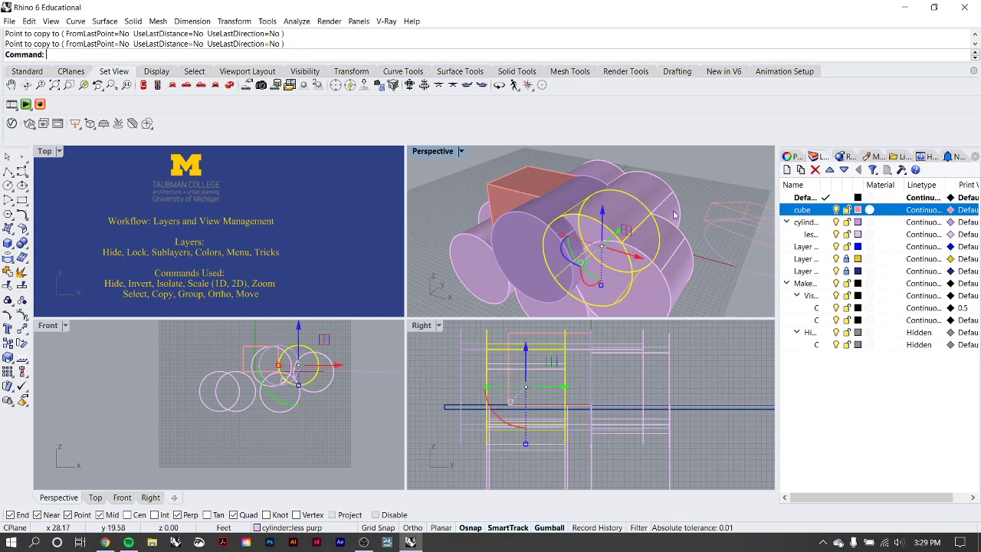
# - Deselect the cylinder and undo the multiple copies
pyautogui.click(692, 189)
pyautogui.moveTo(648, 218); pyautogui.dragTo(639, 223, button='right')
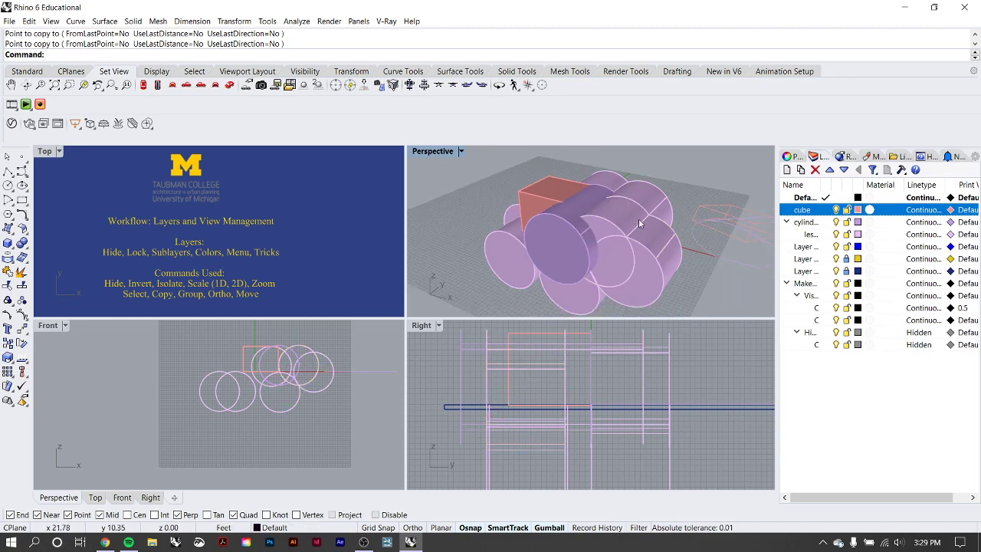
pyautogui.hotkey('ctrl', 'z')
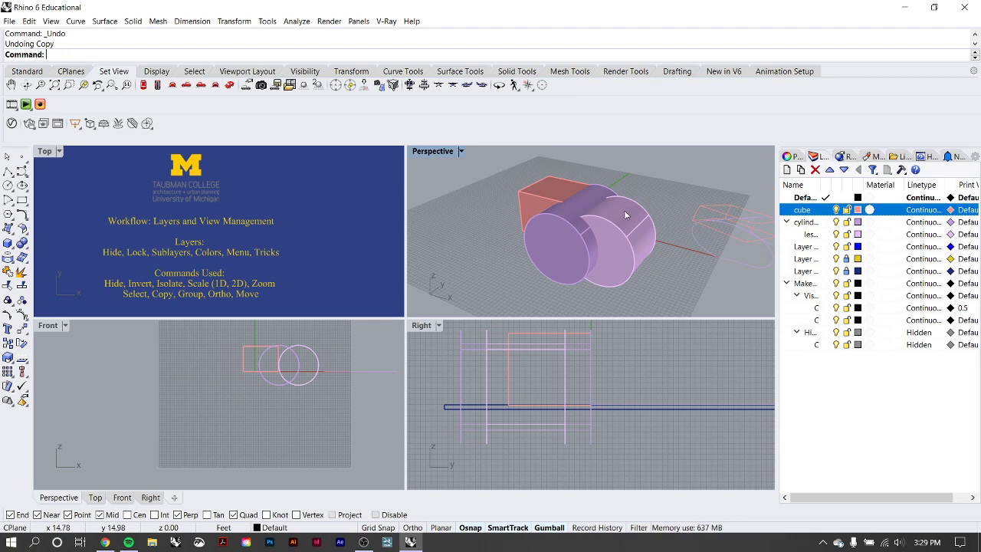
# - Isolate the red cube with the Isolate command
pyautogui.scroll(2, 623, 210)
pyautogui.click(500, 189)
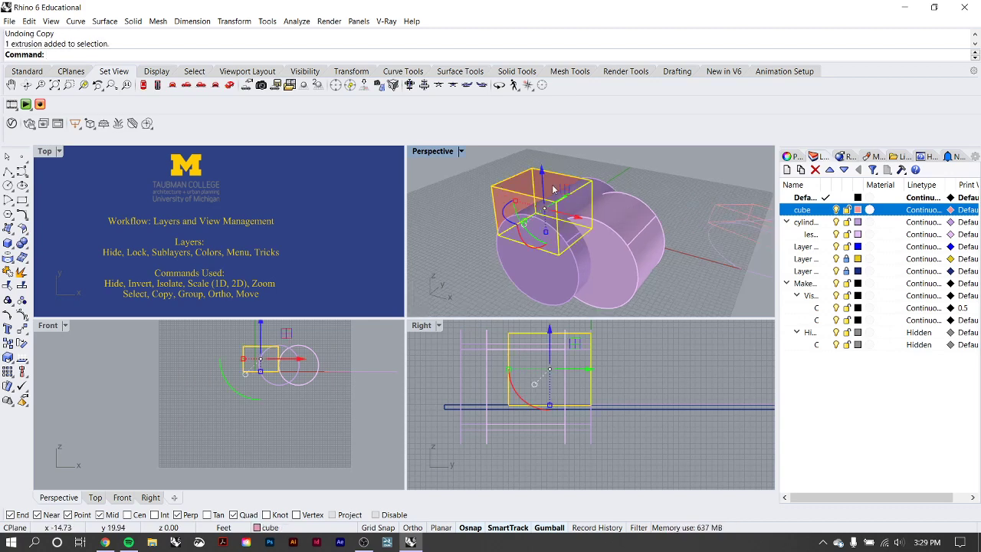
pyautogui.write('Isolate')
pyautogui.press('Return')
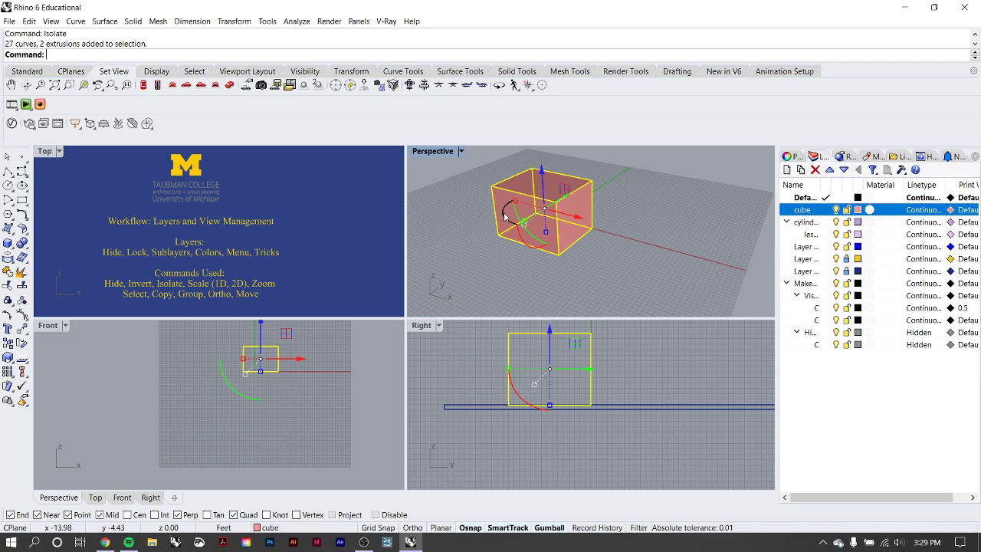
# - Try Ortho-constrained gumball rotation on the cube, then turn it slightly in the Top view and stretch it into a long box
pyautogui.moveTo(505, 216); pyautogui.dragTo(584, 178)
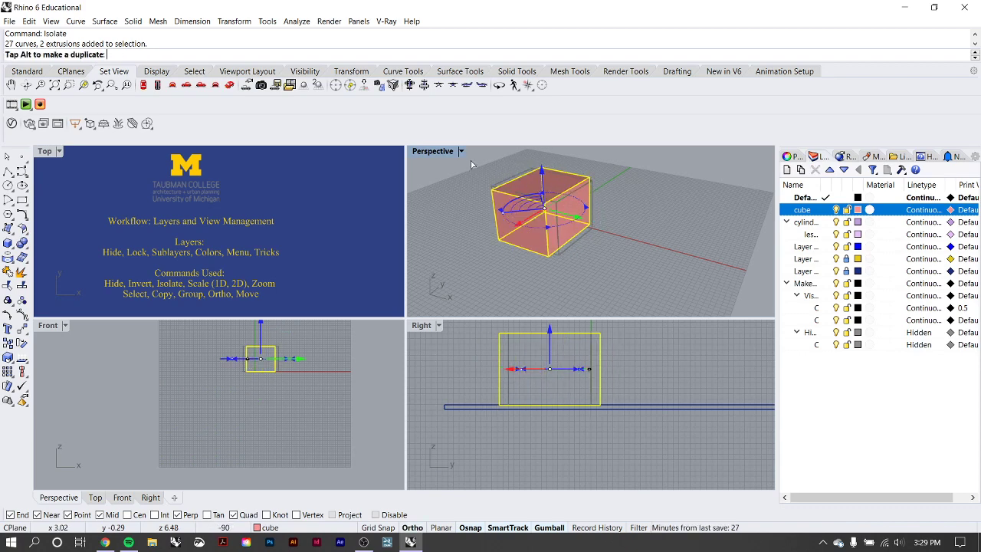
pyautogui.moveTo(471, 164); pyautogui.dragTo(491, 213)
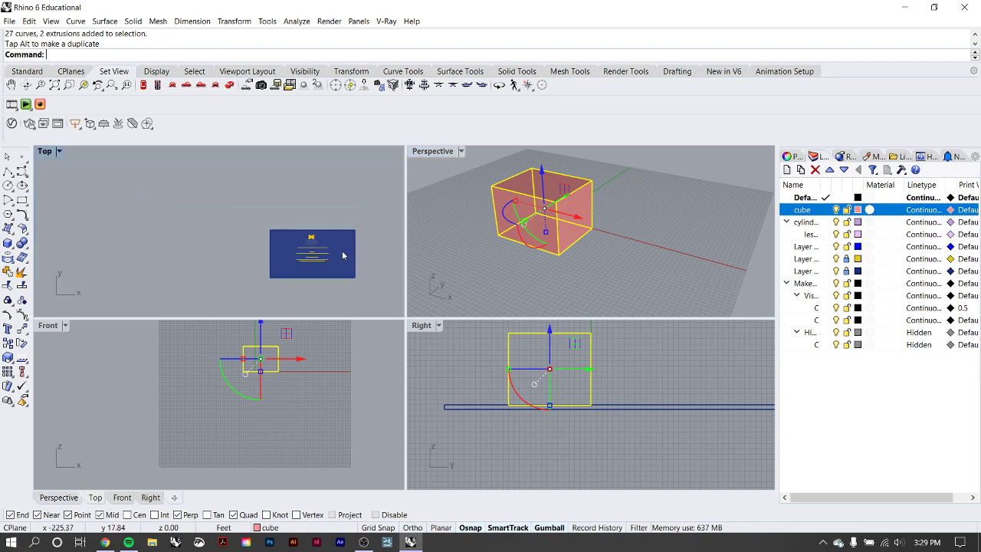
pyautogui.moveTo(221, 244); pyautogui.dragTo(211, 193)
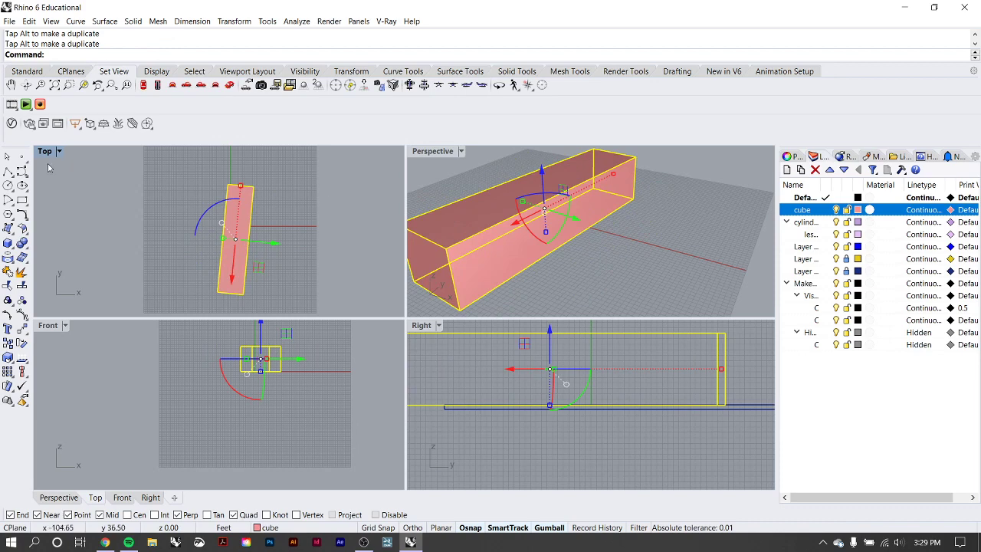
# - Draw a freehand polyline beside the stretched box in the Top view, using Ortho for the last segments, and delete it
pyautogui.click(8, 170)
pyautogui.click(256, 167)
pyautogui.click(318, 170)
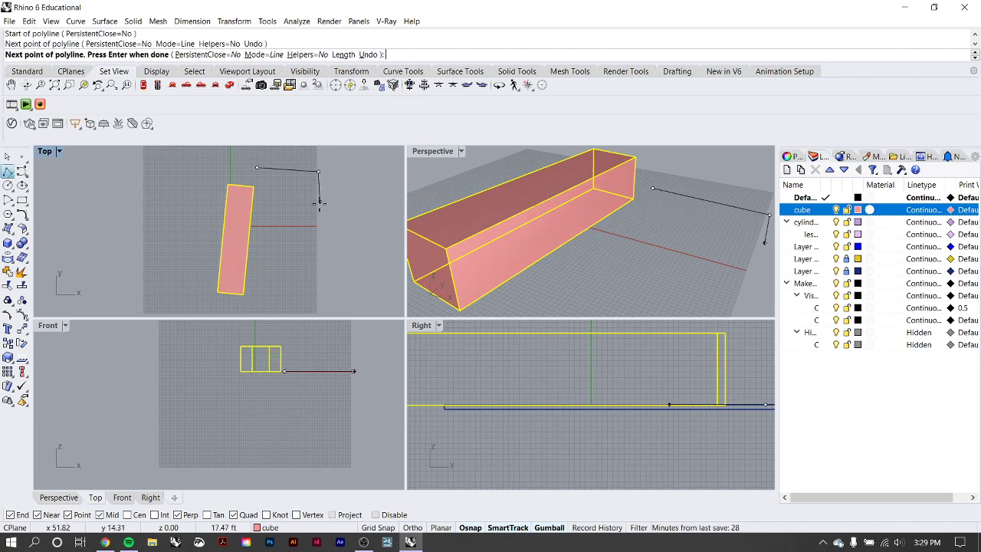
pyautogui.click(310, 220)
pyautogui.click(279, 222)
pyautogui.click(295, 197)
pyautogui.click(343, 196)
pyautogui.click(363, 196)
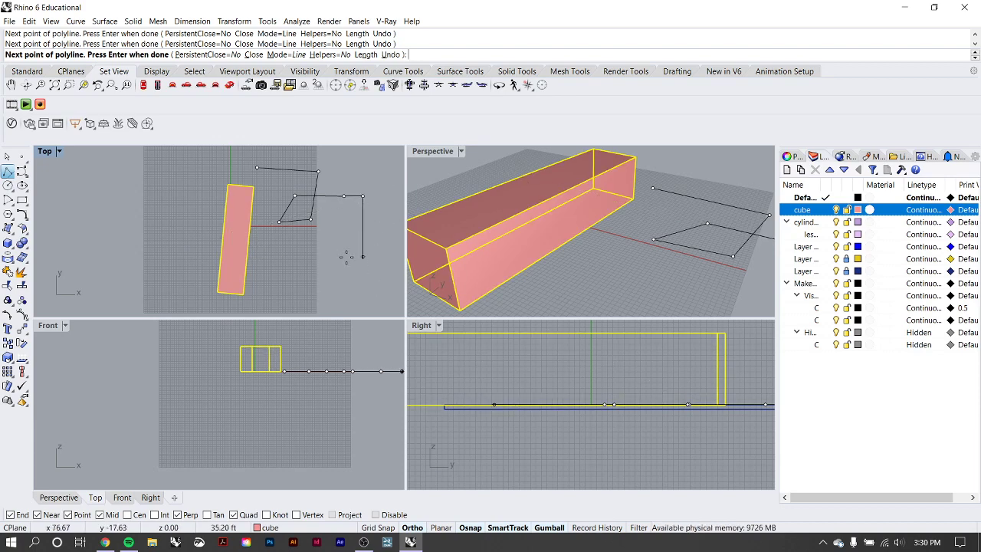
pyautogui.click(346, 256)
pyautogui.press('Return')
pyautogui.click(362, 229)
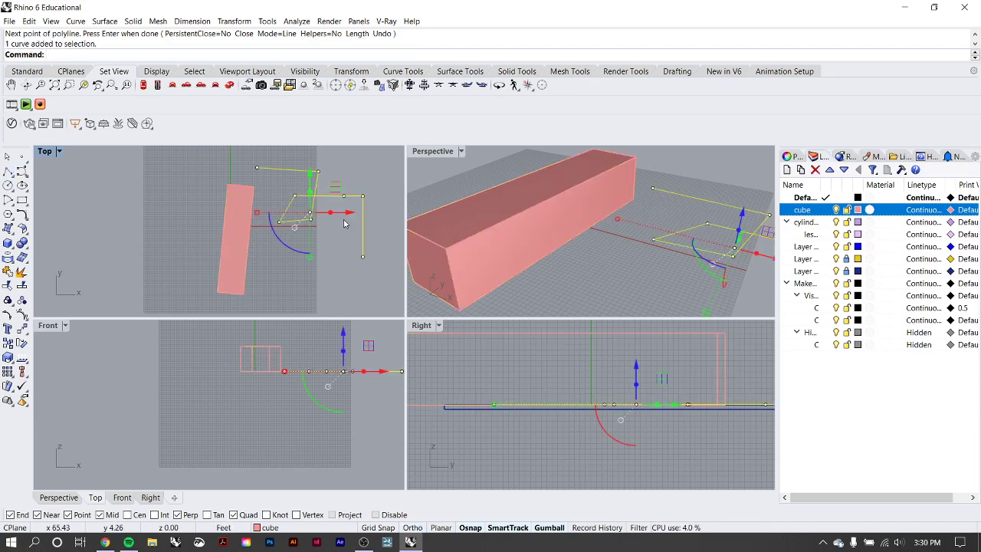
pyautogui.press('Delete')
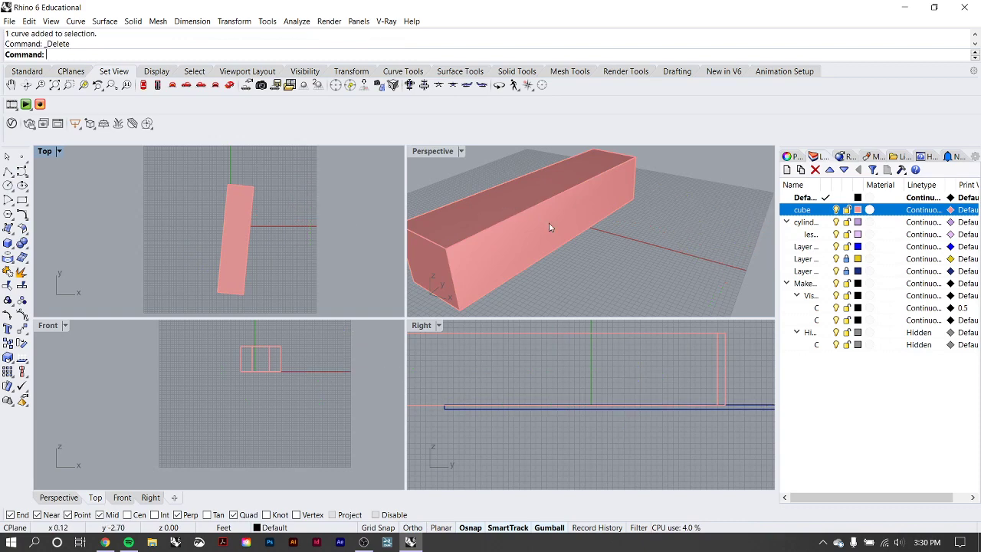
# - Bring back all hidden objects with the Show command
pyautogui.write('Show')
pyautogui.press('Return')
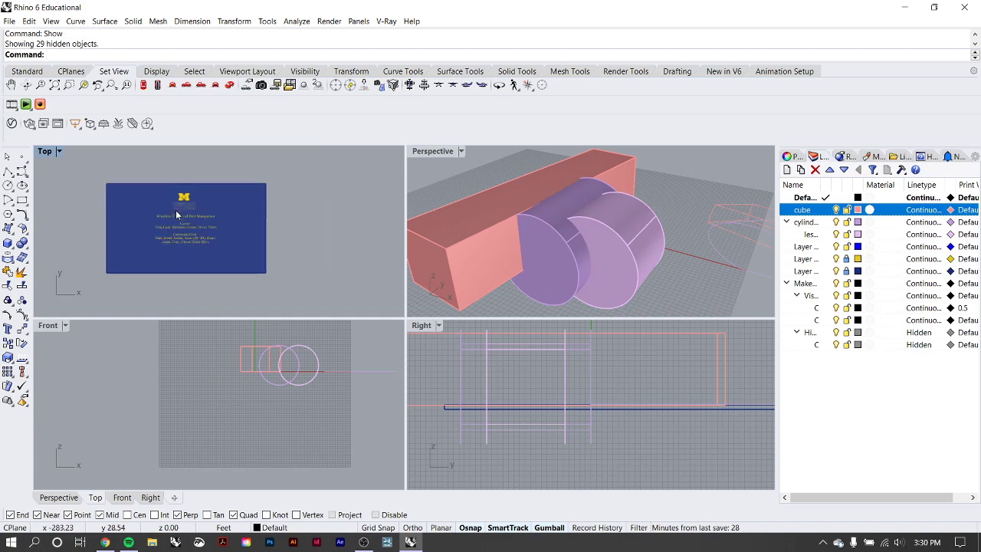
# - Move the light purple cylinder about 27.7 ft to the near top corner of the stretched red box
pyautogui.click(553, 243)
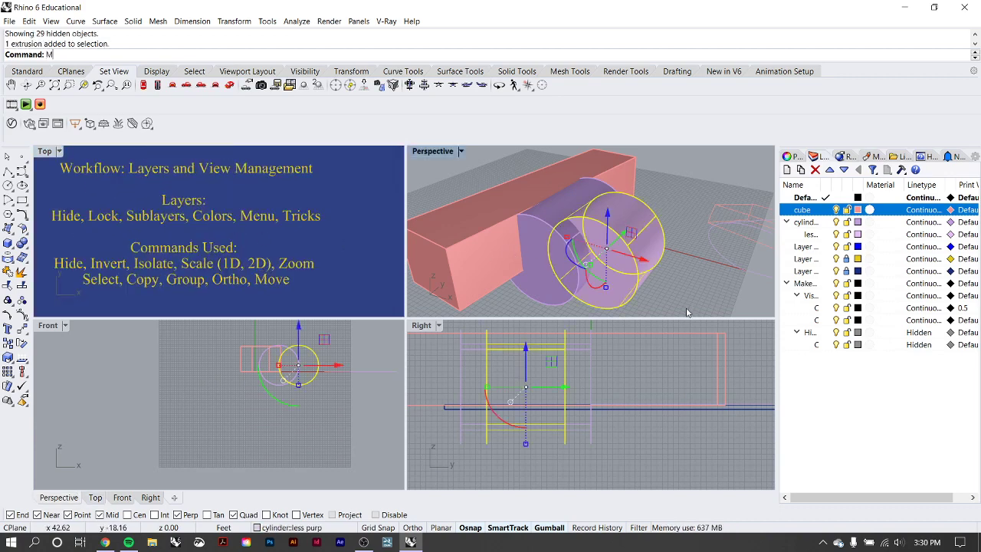
pyautogui.write('M')
pyautogui.press('Return')
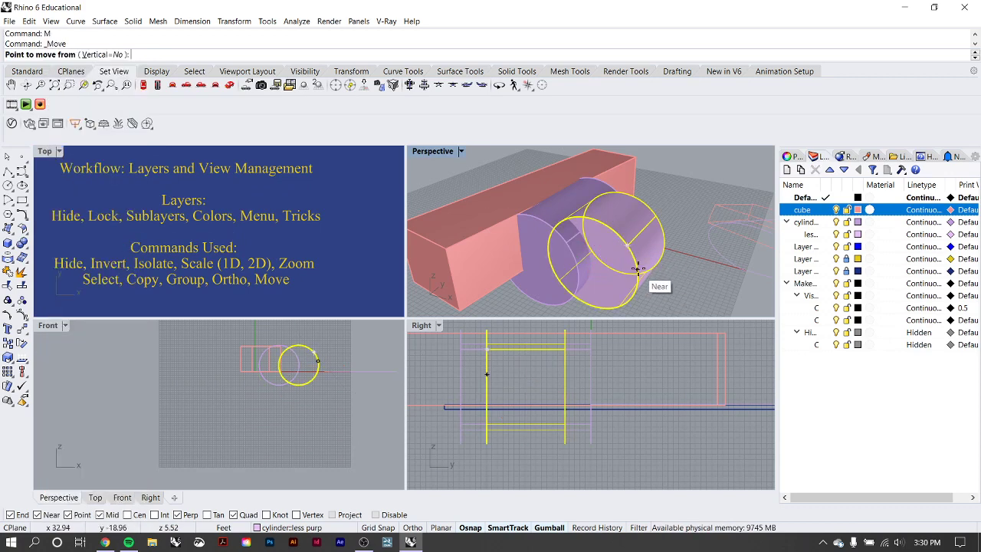
pyautogui.click(605, 225)
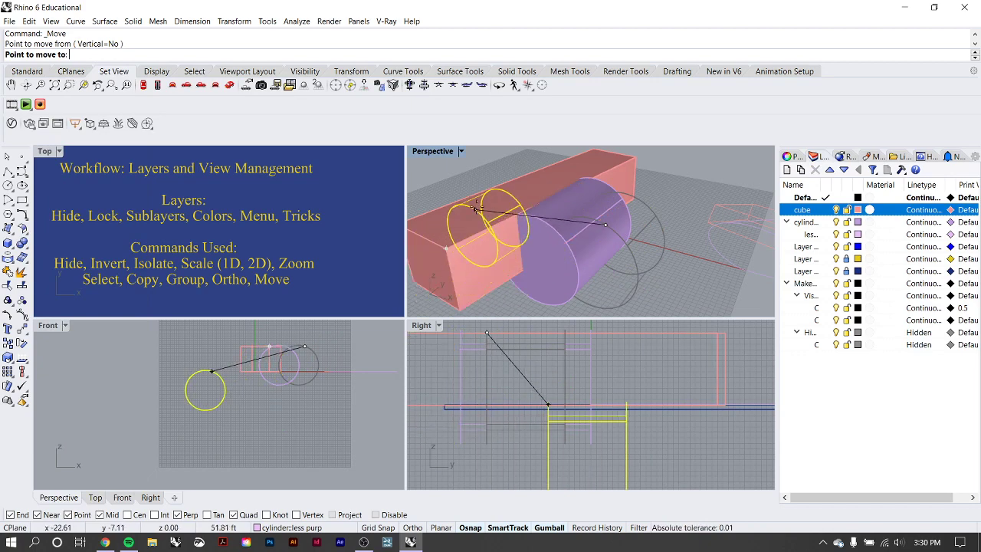
pyautogui.click(441, 244)
pyautogui.scroll(-5, 647, 226)
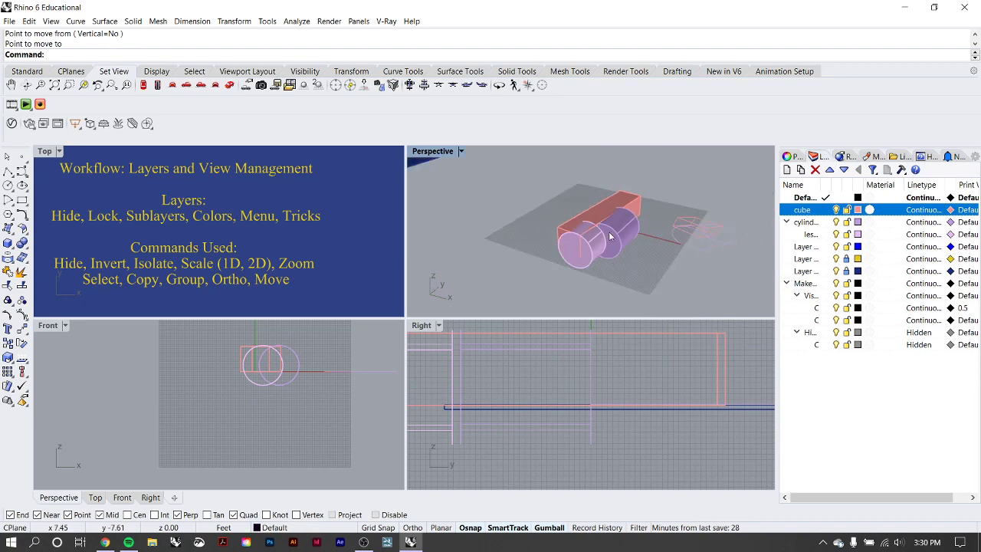
# - Move the darker purple cylinder back by about its own length along the stretched box, toward its far end
pyautogui.scroll(5, 627, 224)
pyautogui.click(627, 224)
pyautogui.write('m')
pyautogui.press('Return')
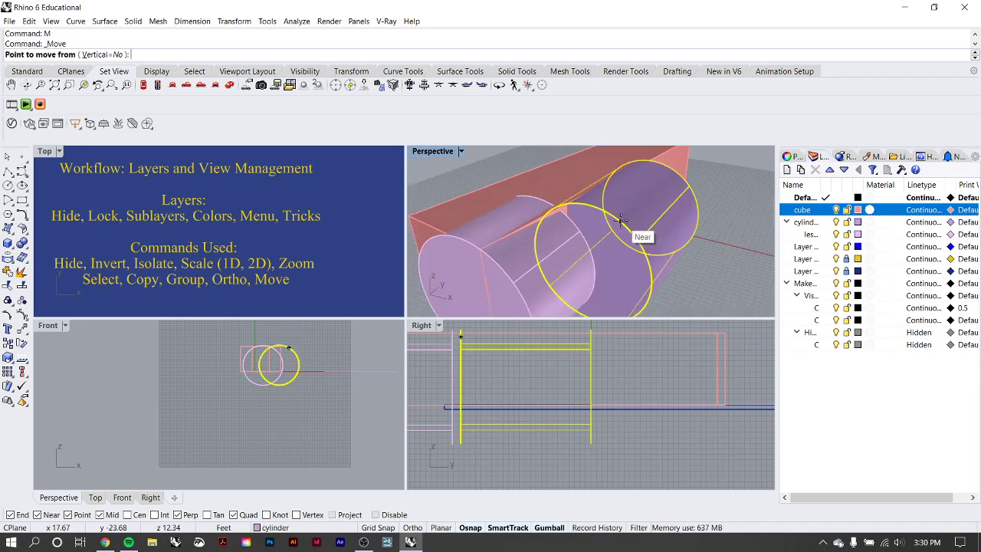
pyautogui.click(604, 211)
pyautogui.scroll(-5, 673, 153)
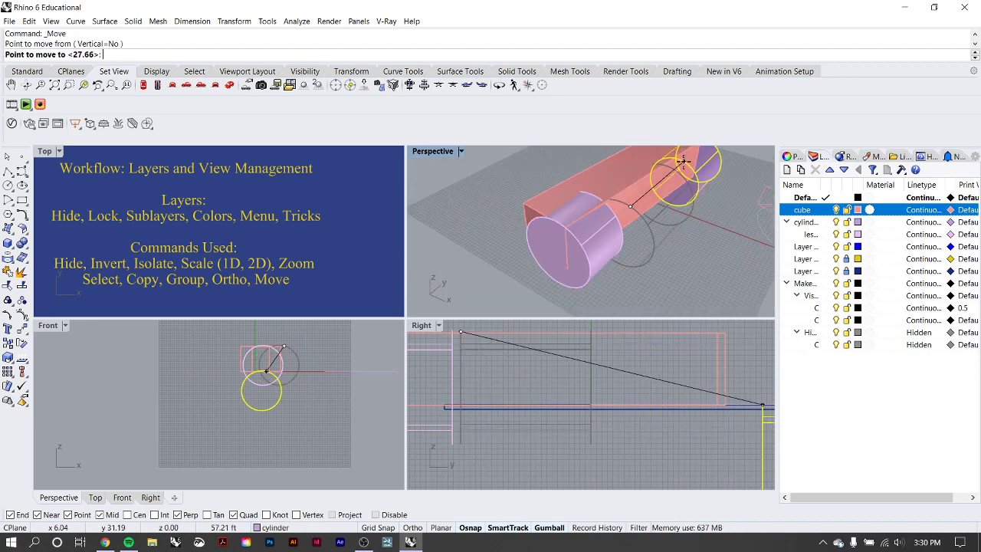
pyautogui.click(678, 176)
pyautogui.scroll(5, 701, 222)
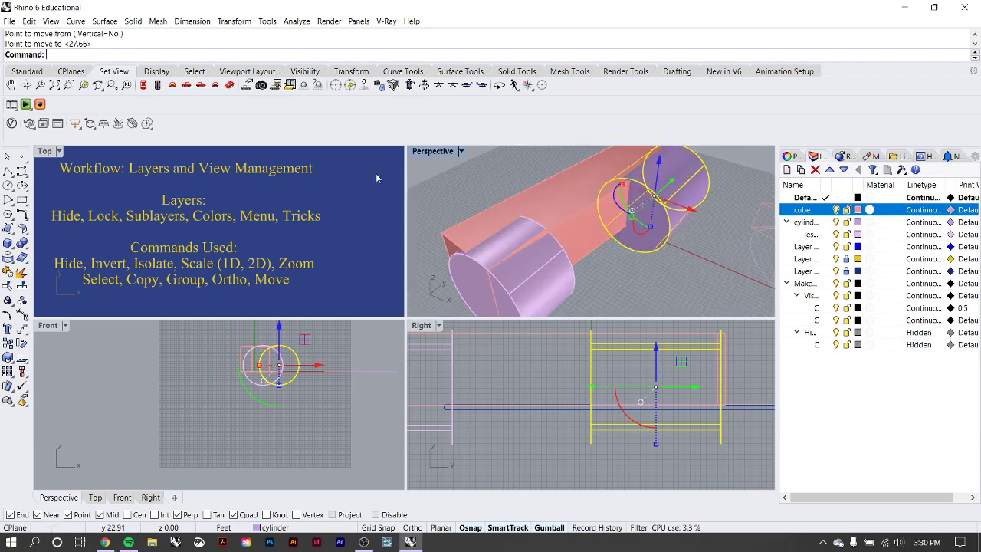
pyautogui.moveTo(316, 219); pyautogui.dragTo(341, 229, button='right')
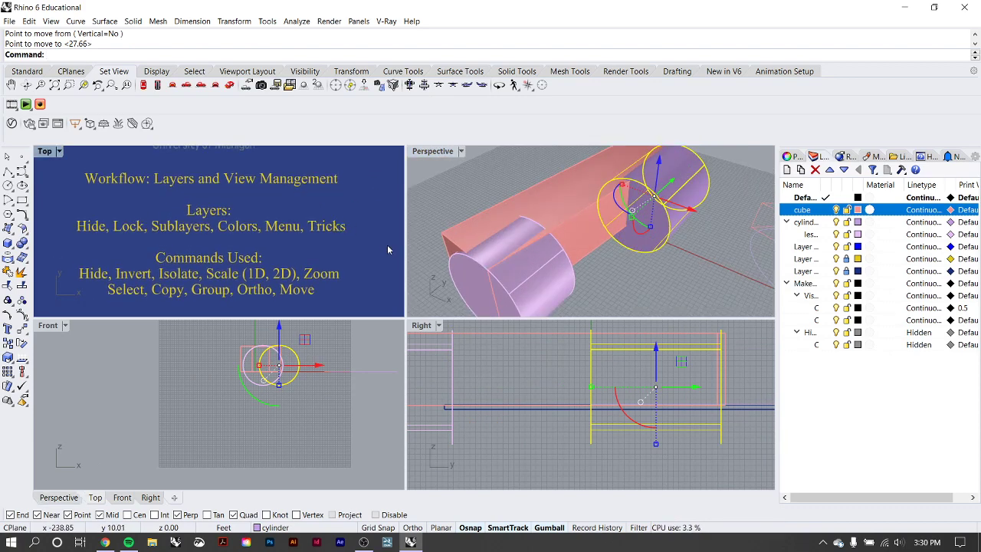